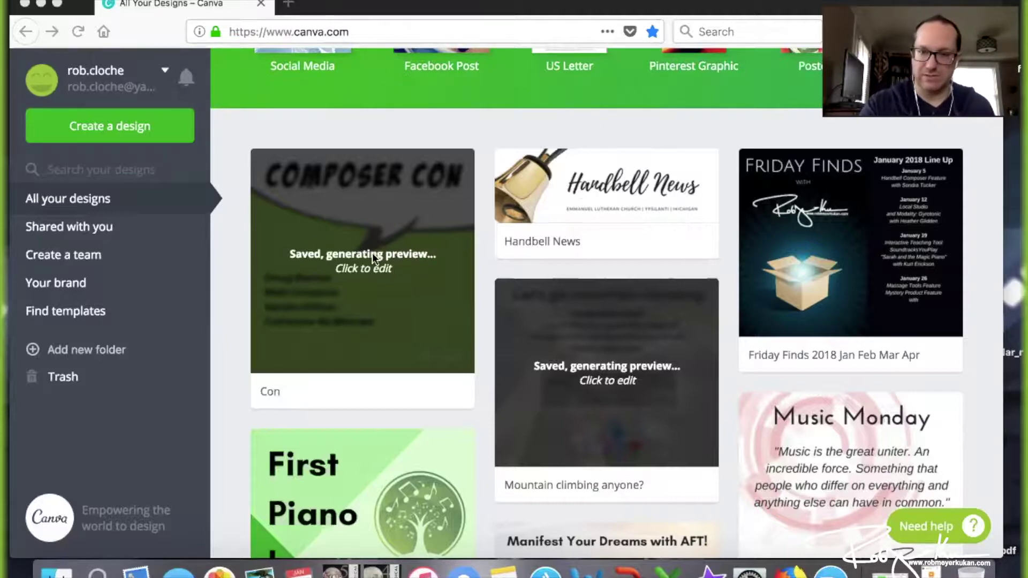
Scroll the saved designs and open 'Friday Finds 2018 Jan Feb Mar Apr' in the editor
scroll(483, 359, "down", 6)
scroll(483, 357, "down", 2)
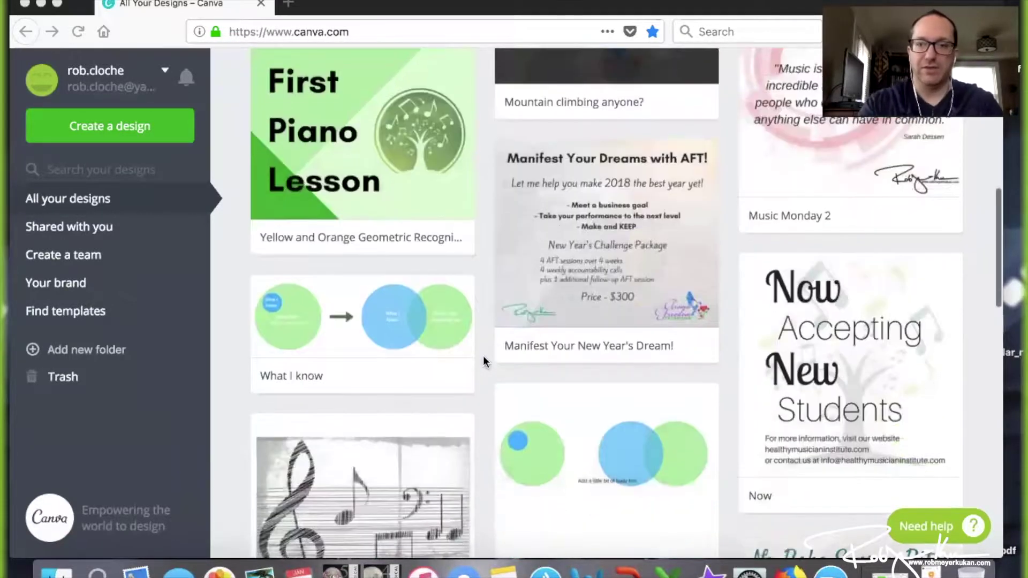
scroll(483, 357, "up", 4)
scroll(483, 357, "up", 7)
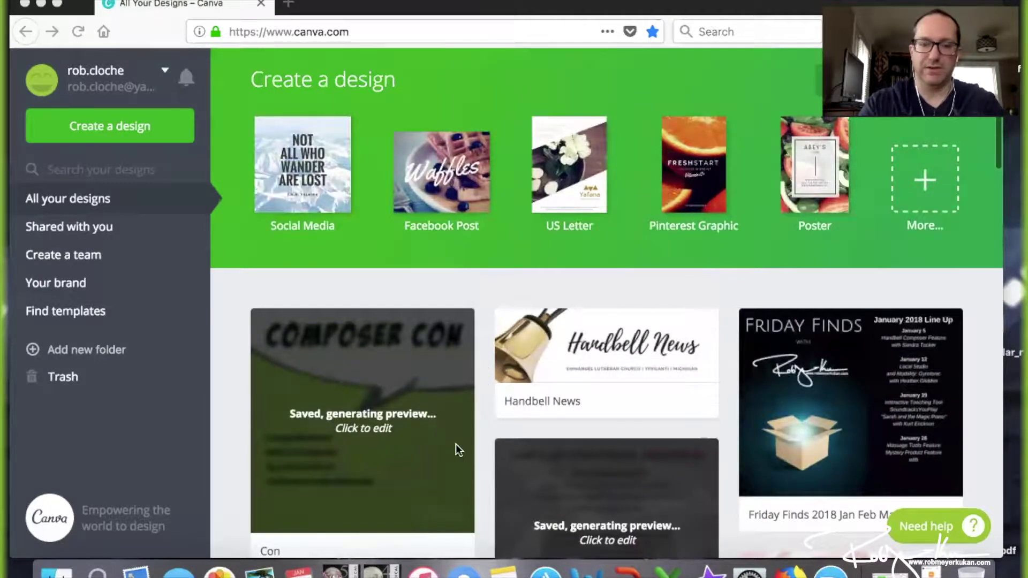
scroll(667, 321, "down", 1)
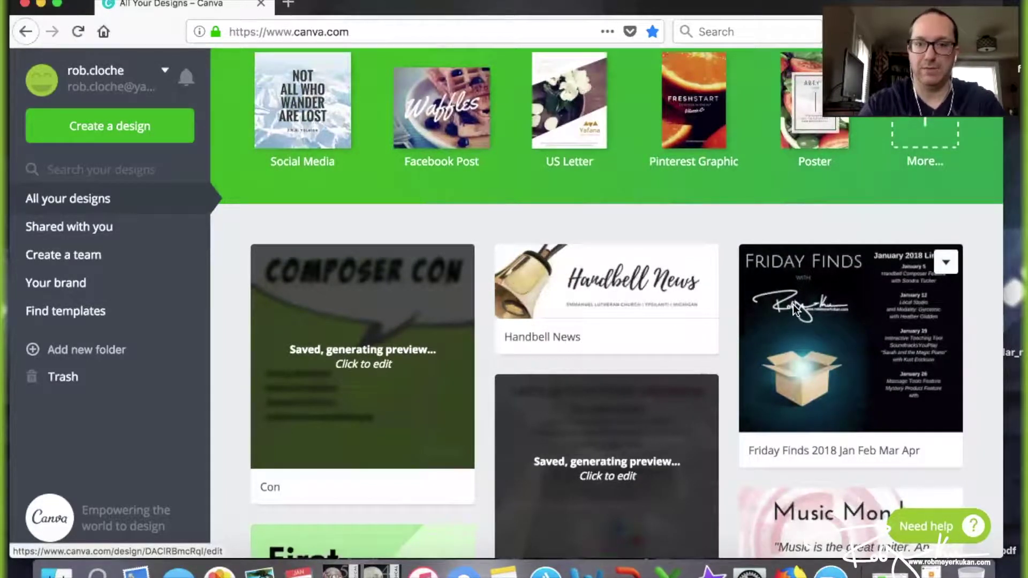
left_click(795, 309)
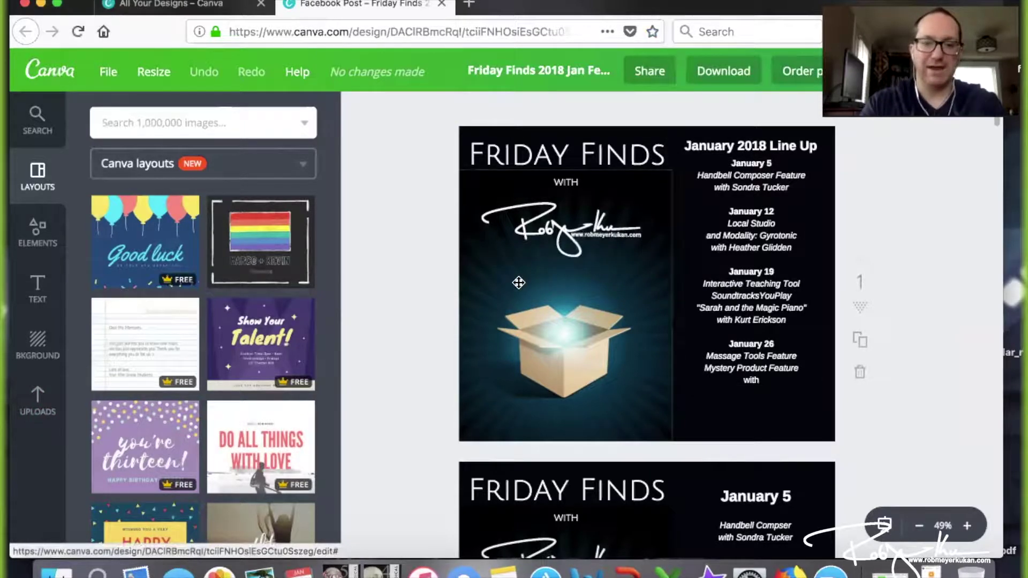
Look through the previously uploaded images, then return to the All your designs tab
scroll(78, 383, "down", 1)
left_click(37, 401)
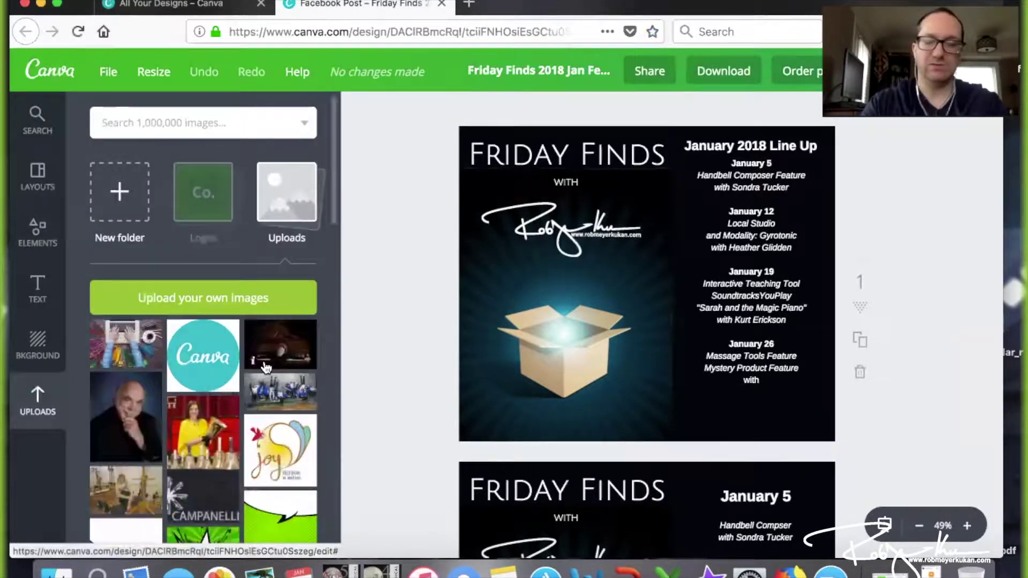
scroll(268, 395, "down", 6)
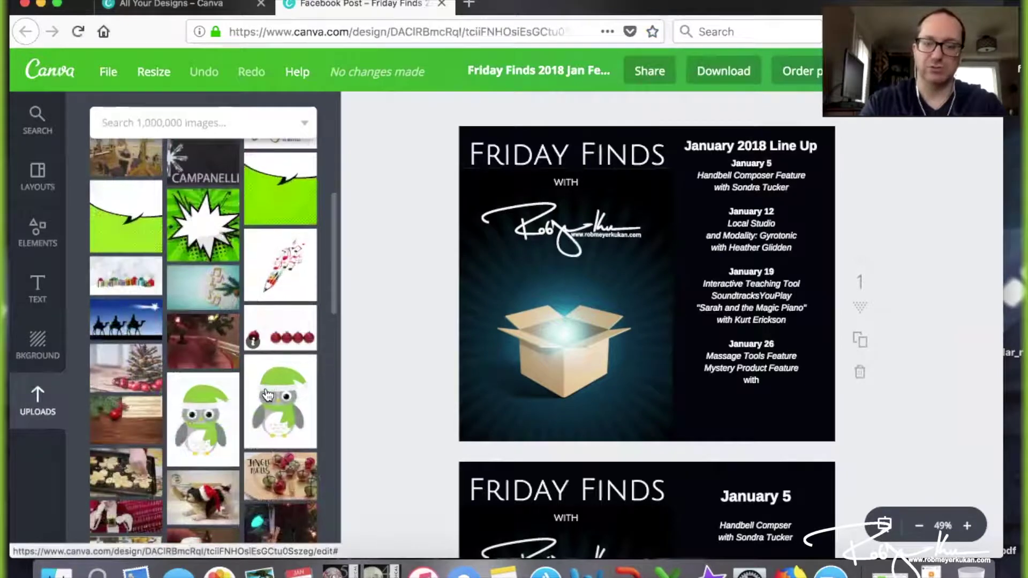
scroll(264, 388, "down", 2)
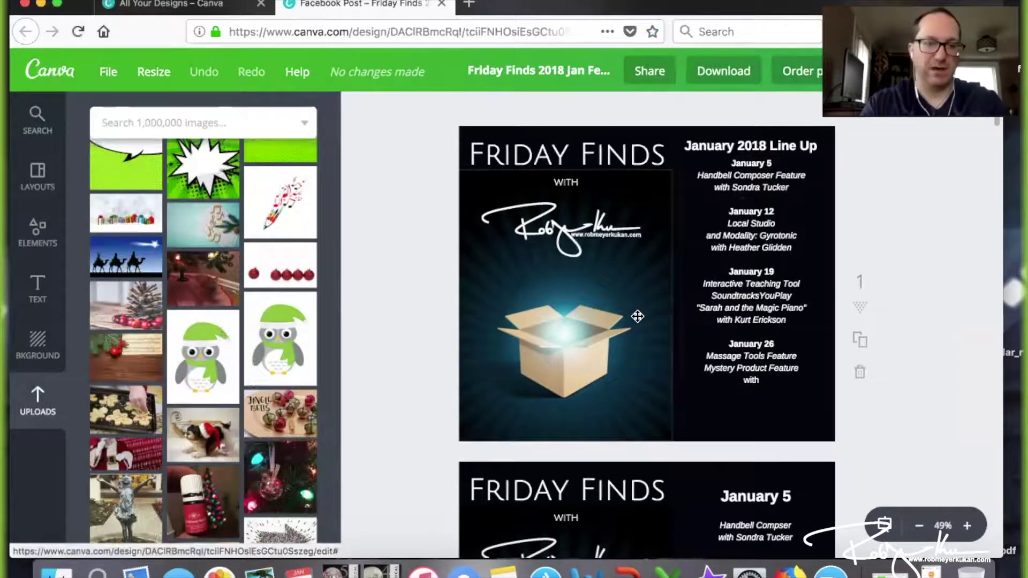
scroll(618, 321, "down", 1)
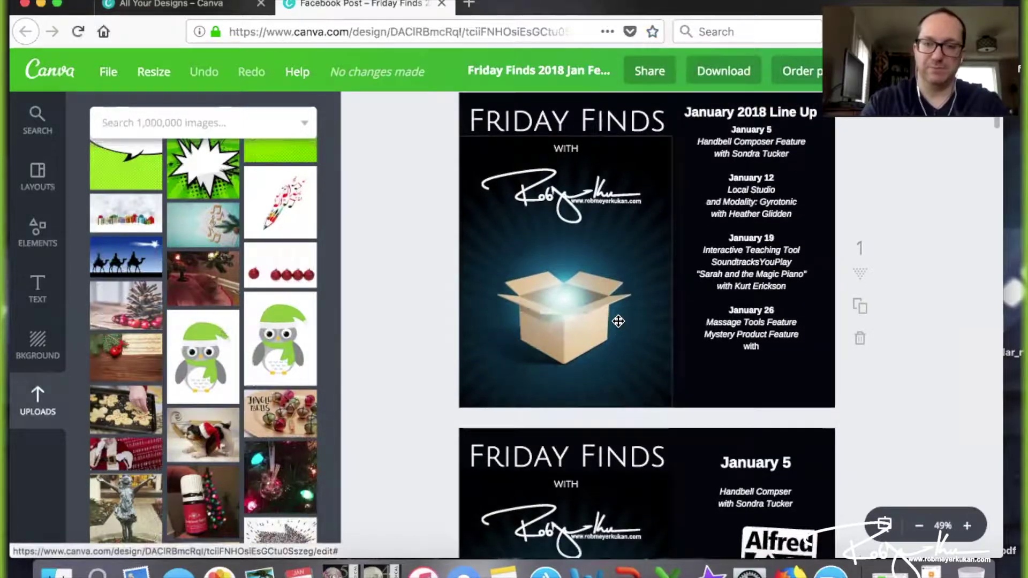
scroll(618, 321, "up", 3)
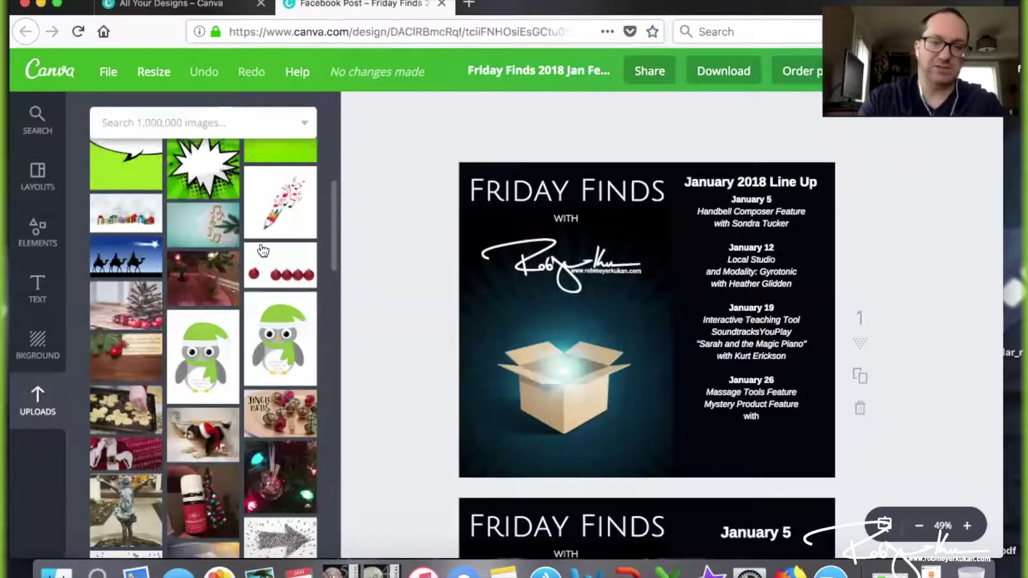
scroll(230, 247, "up", 15)
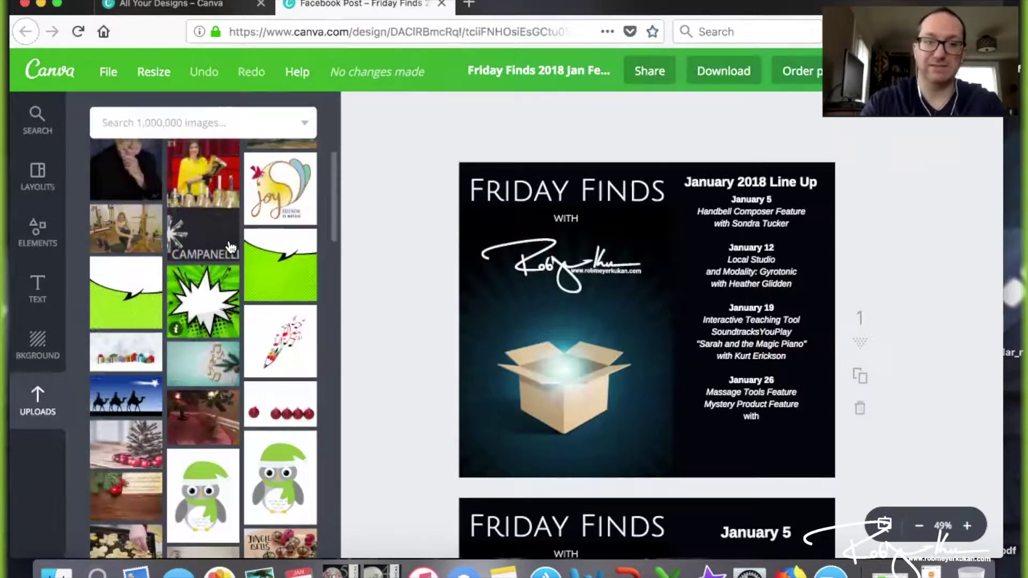
scroll(230, 247, "down", 12)
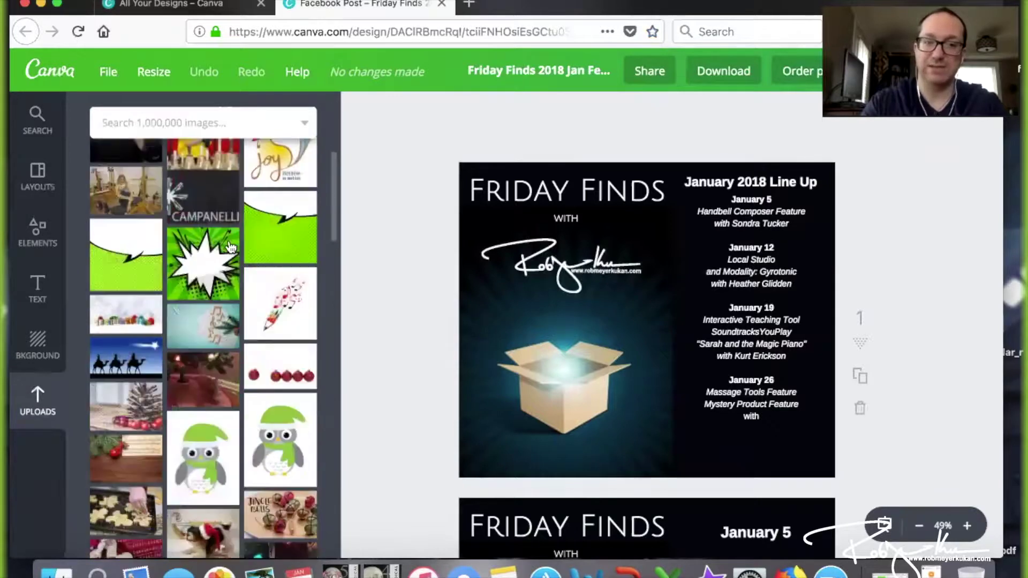
scroll(230, 247, "down", 2)
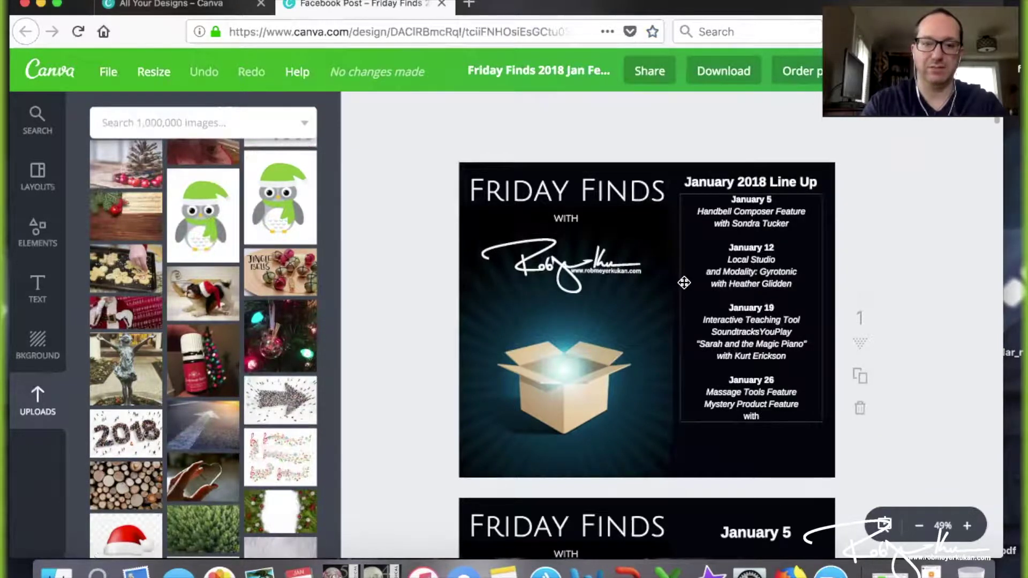
scroll(682, 282, "down", 1)
left_click(197, 5)
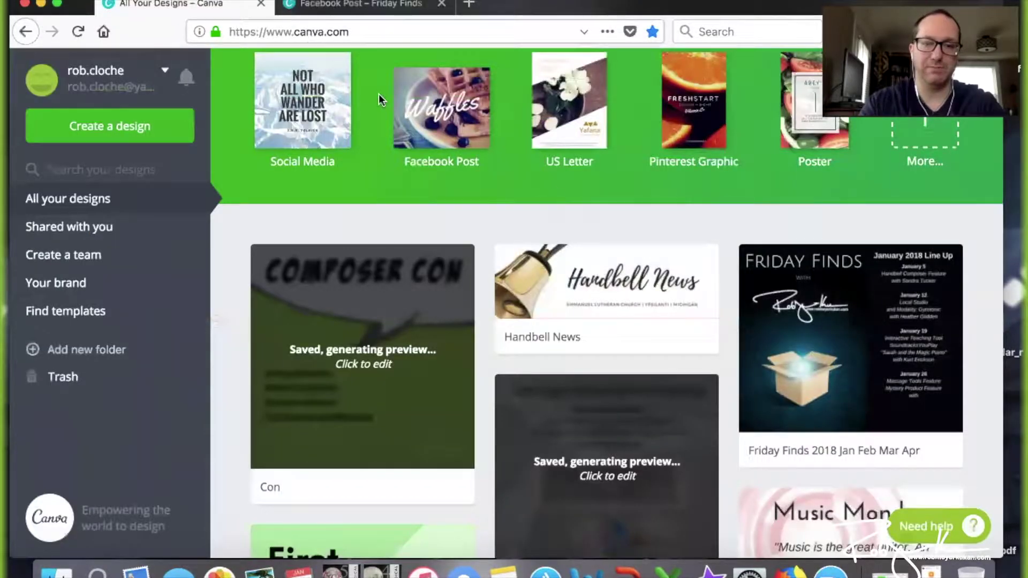
Create a new blank 800 × 800 px Social Media design
scroll(541, 182, "up", 2)
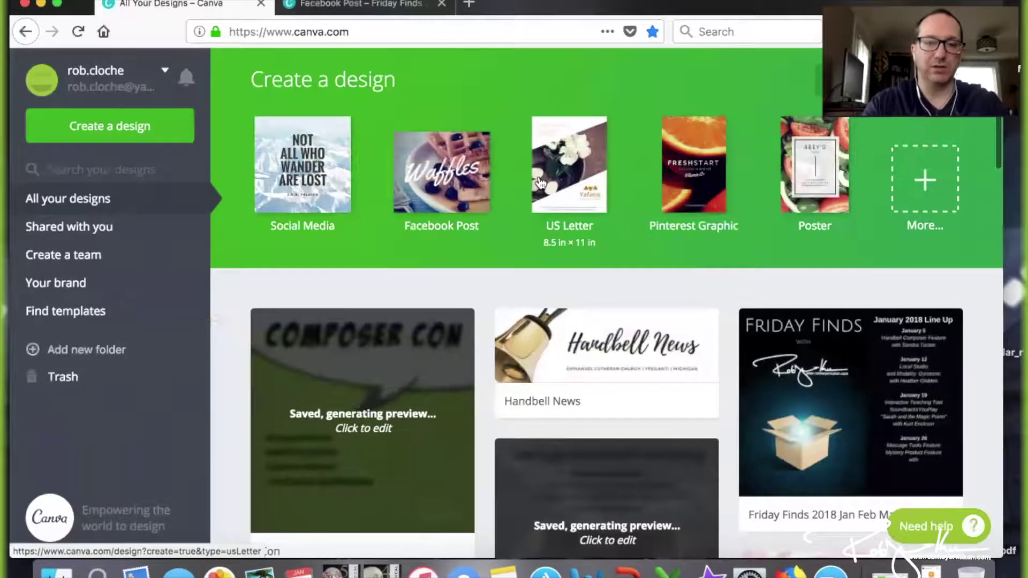
left_click(296, 180)
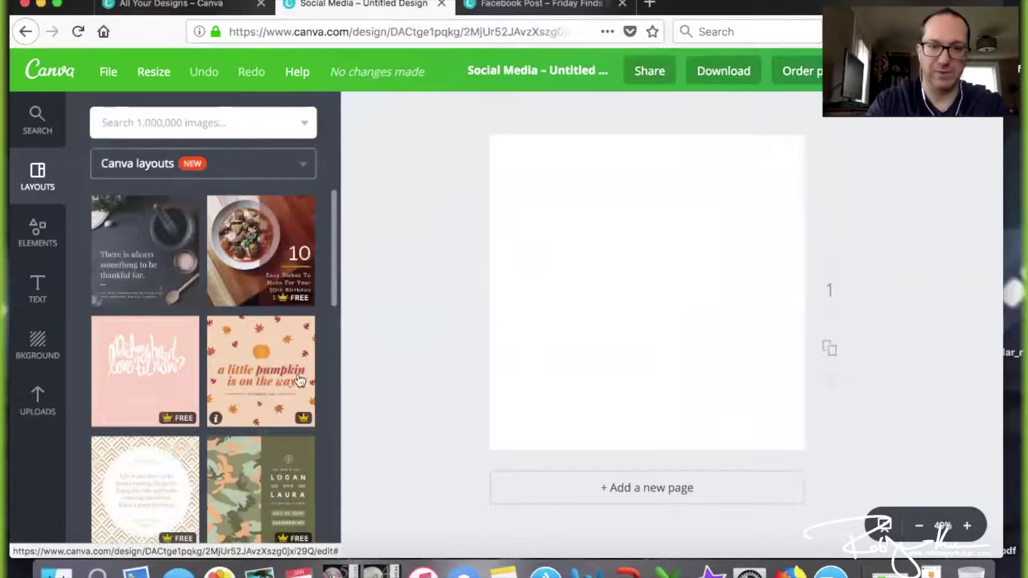
Apply the 'a little pumpkin is on the way' layout and recolour the word 'pumpkin' green
left_click(248, 385)
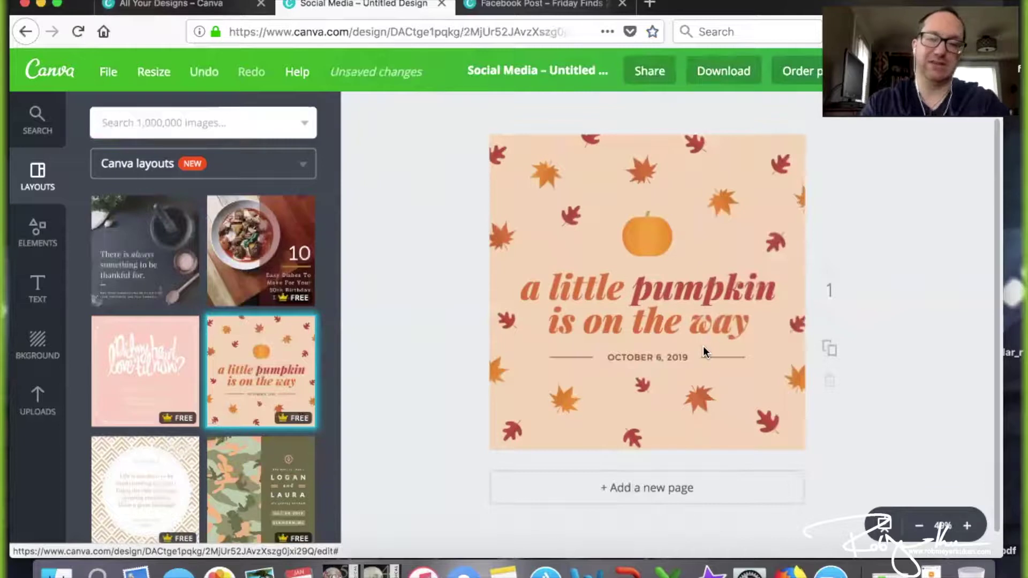
left_click(657, 291)
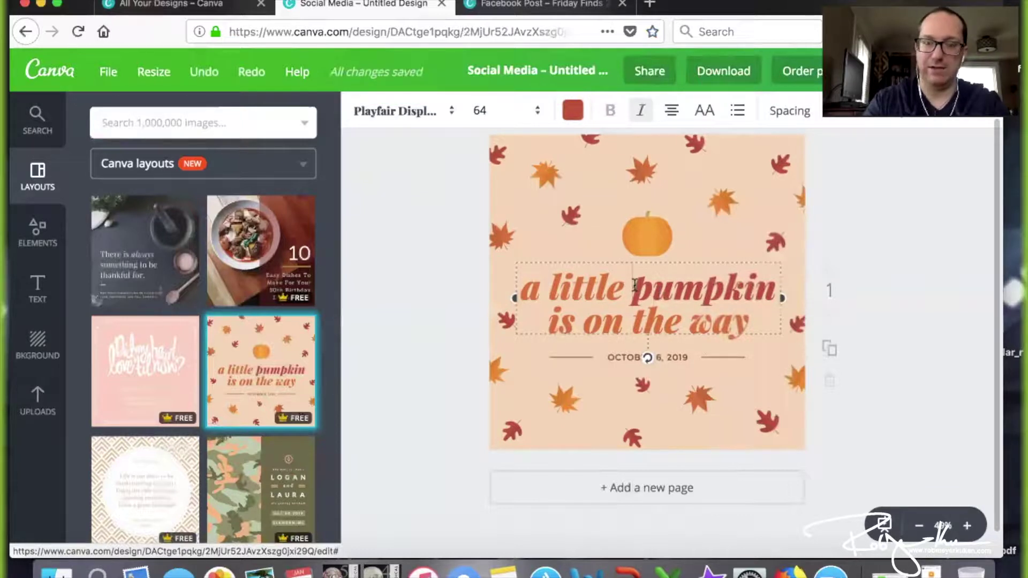
left_click_drag(633, 288, 767, 285)
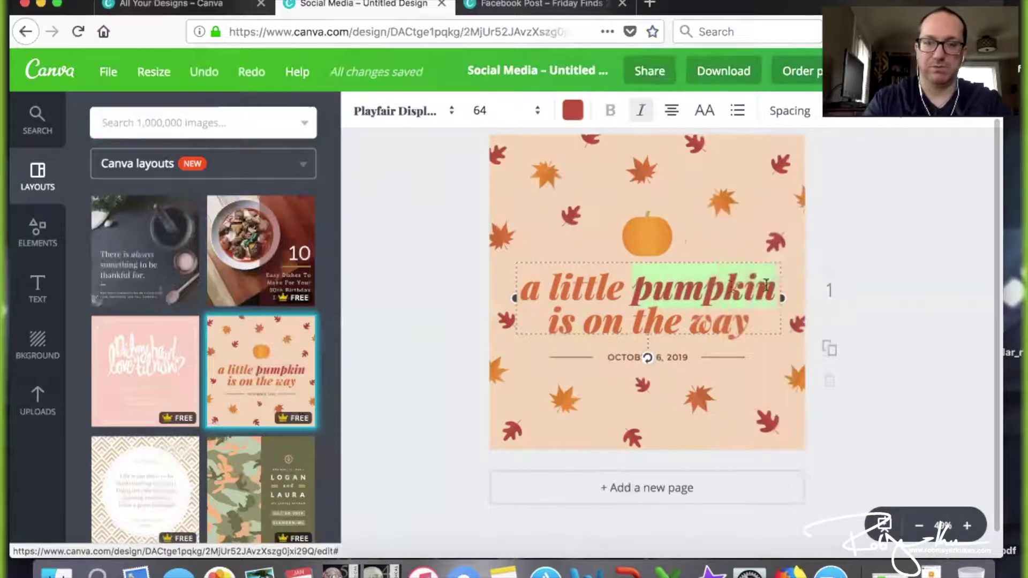
left_click(572, 110)
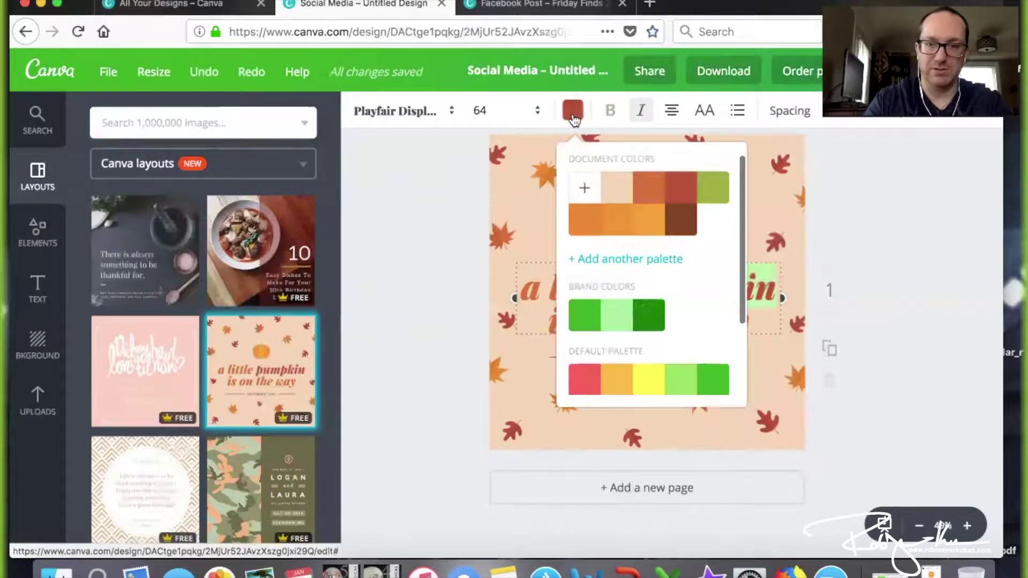
left_click(585, 315)
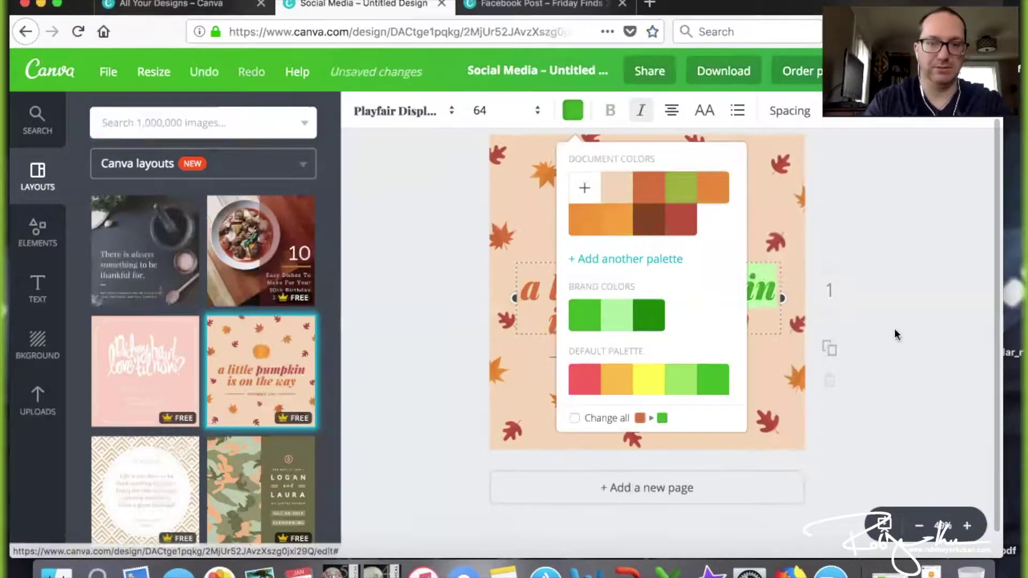
left_click(897, 335)
left_click(899, 312)
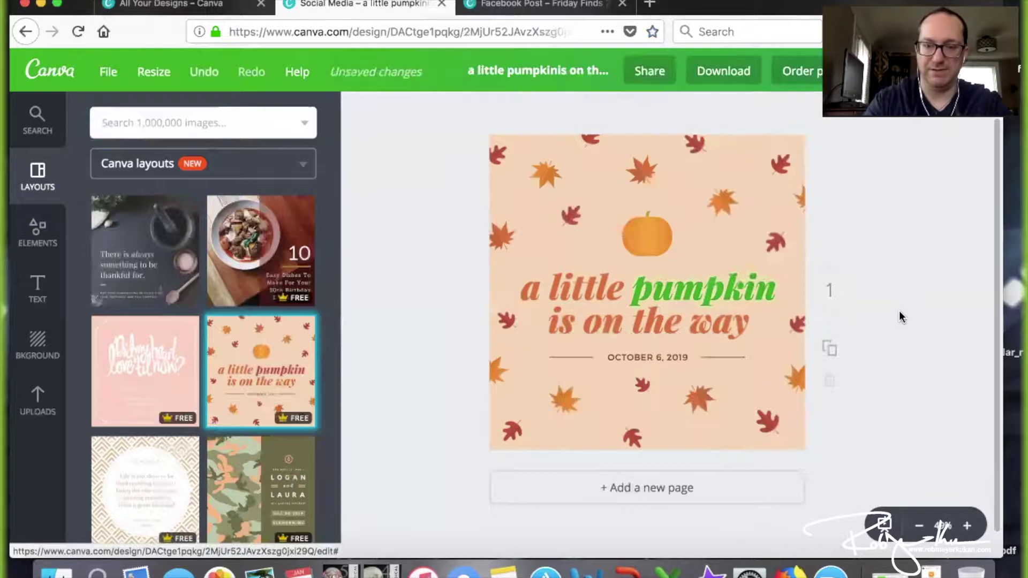
left_click(598, 291)
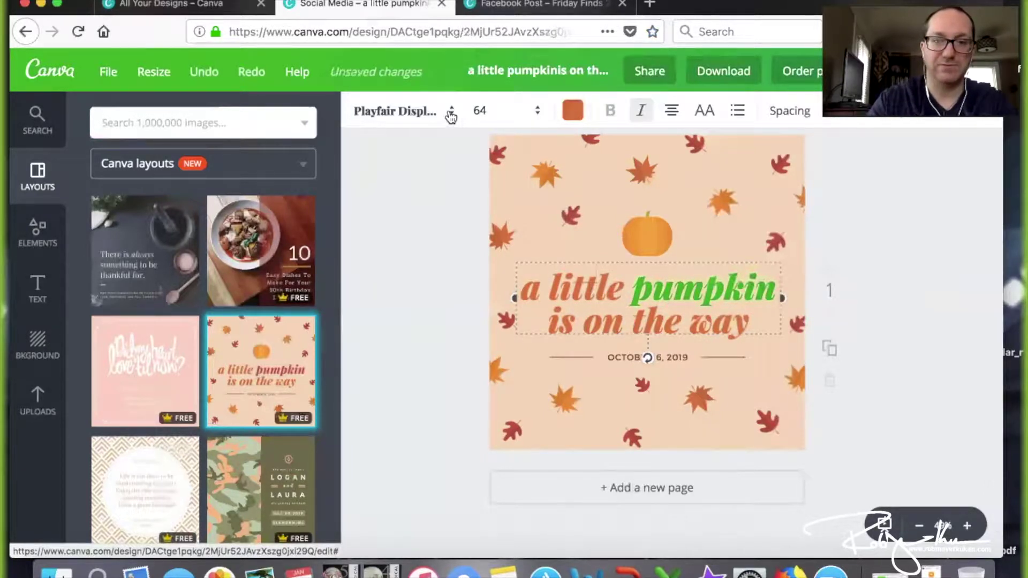
left_click(451, 116)
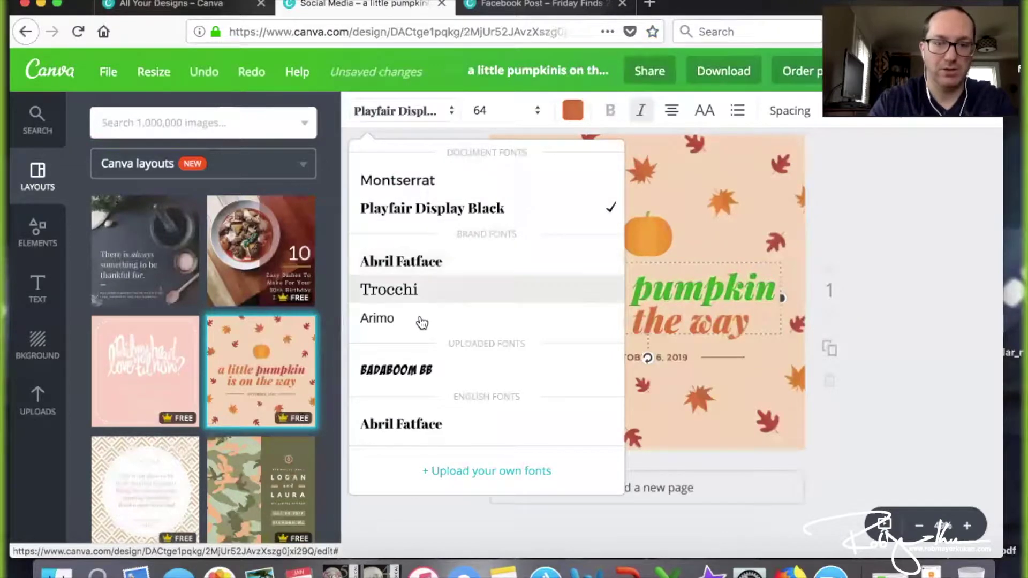
scroll(420, 321, "down", 1)
scroll(420, 324, "down", 10)
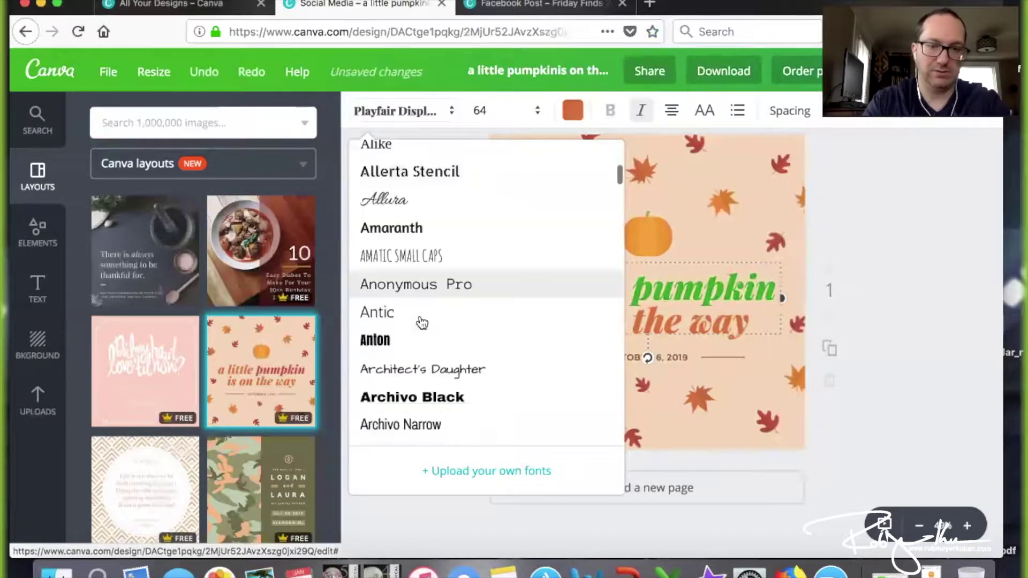
left_click(423, 321)
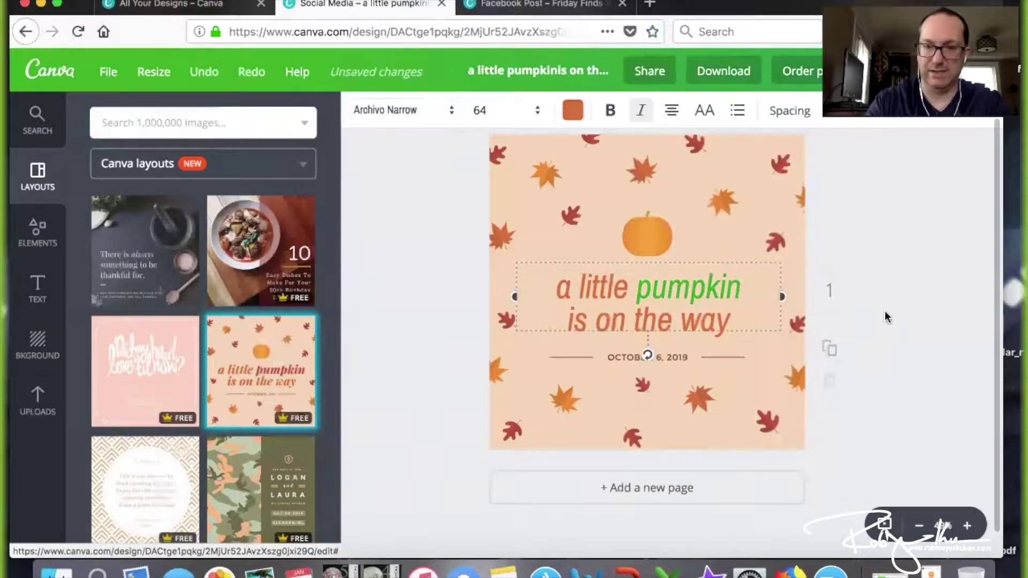
left_click(726, 198)
left_click(641, 169)
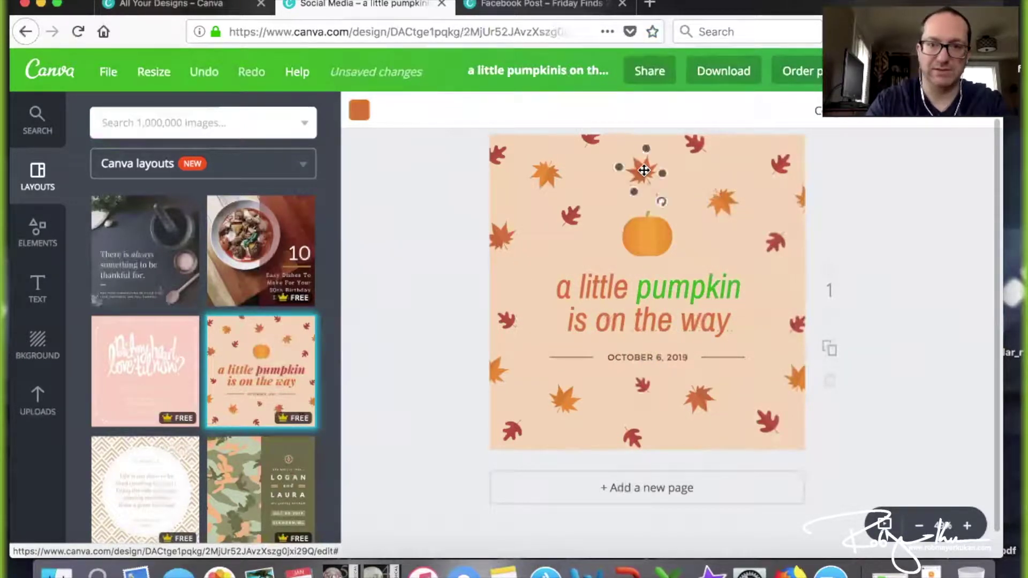
left_click(562, 218)
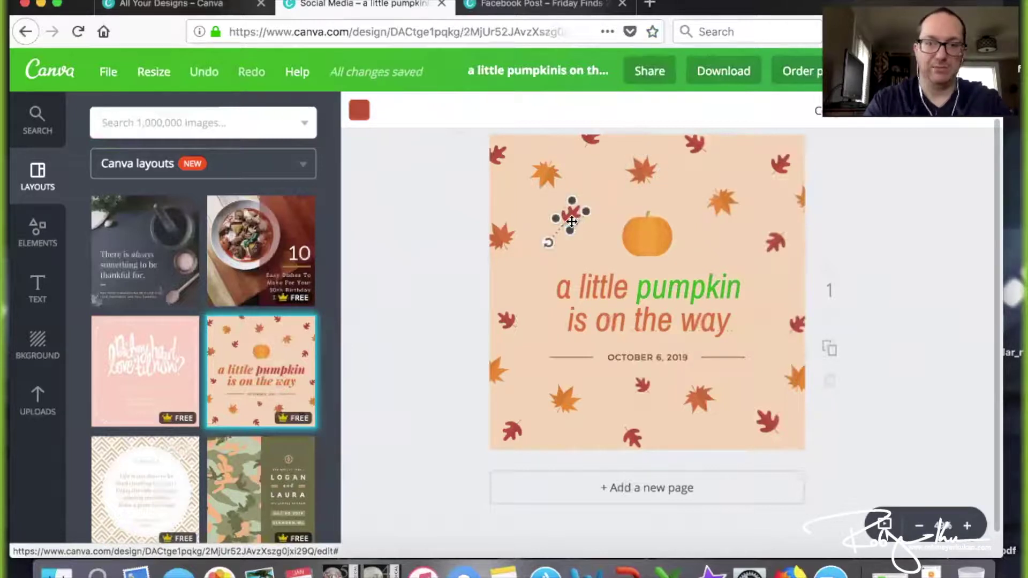
left_click_drag(572, 219, 596, 235)
left_click(886, 255)
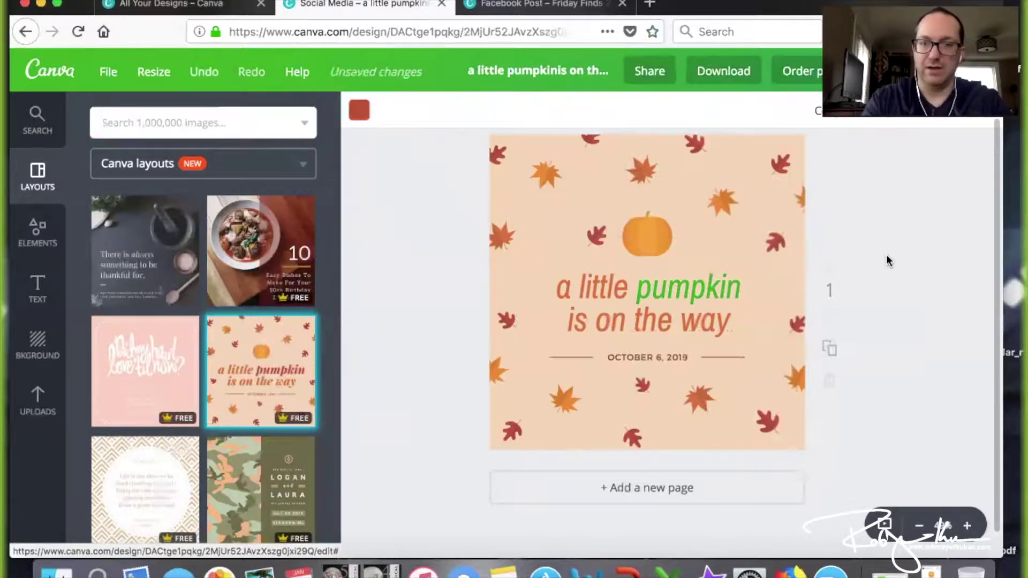
Group three autumn leaves beside the pumpkin and move the group slightly lower
left_click(501, 234)
left_click(546, 173, "shift")
left_click(631, 175, "shift")
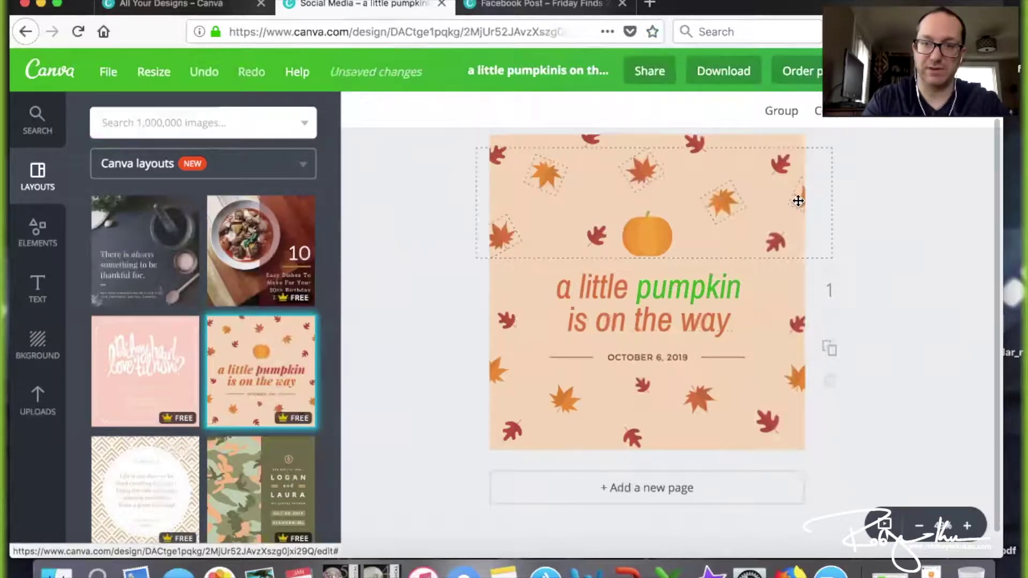
left_click(780, 111)
left_click_drag(760, 179, 773, 194)
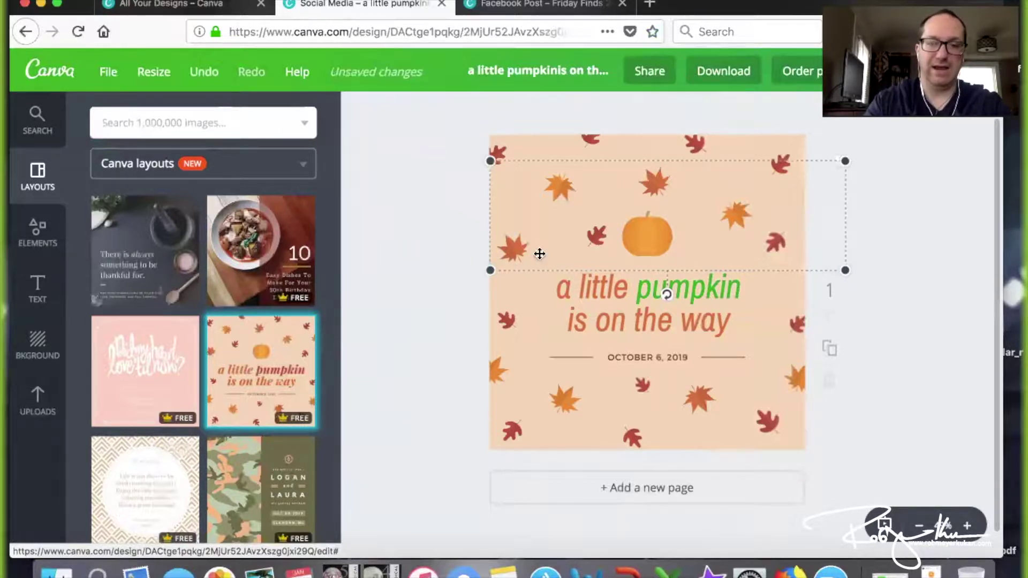
left_click(412, 341)
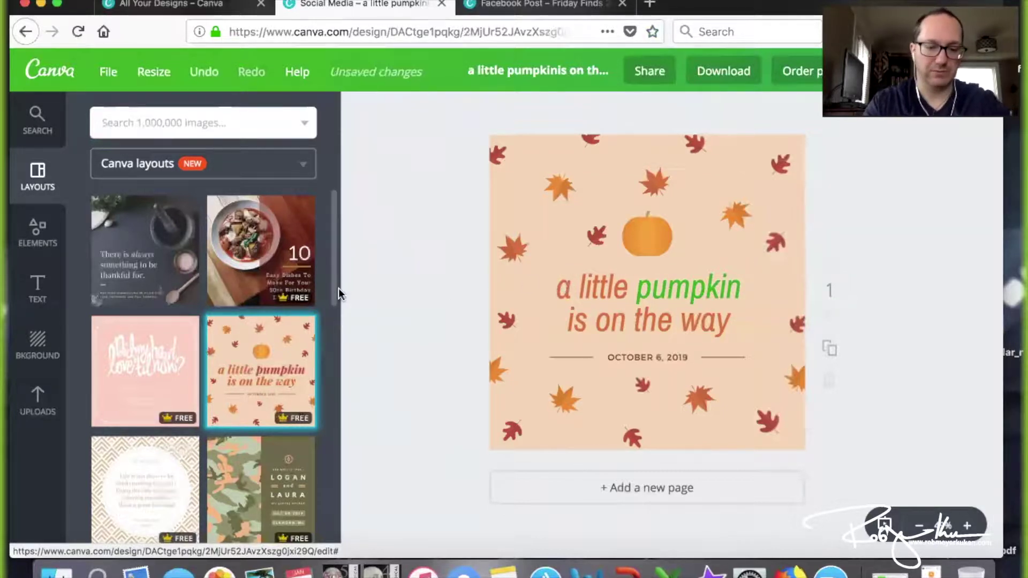
Undo the leaf move and the pumpkin layout to get back to a blank page
key("super+a")
key("super+z")
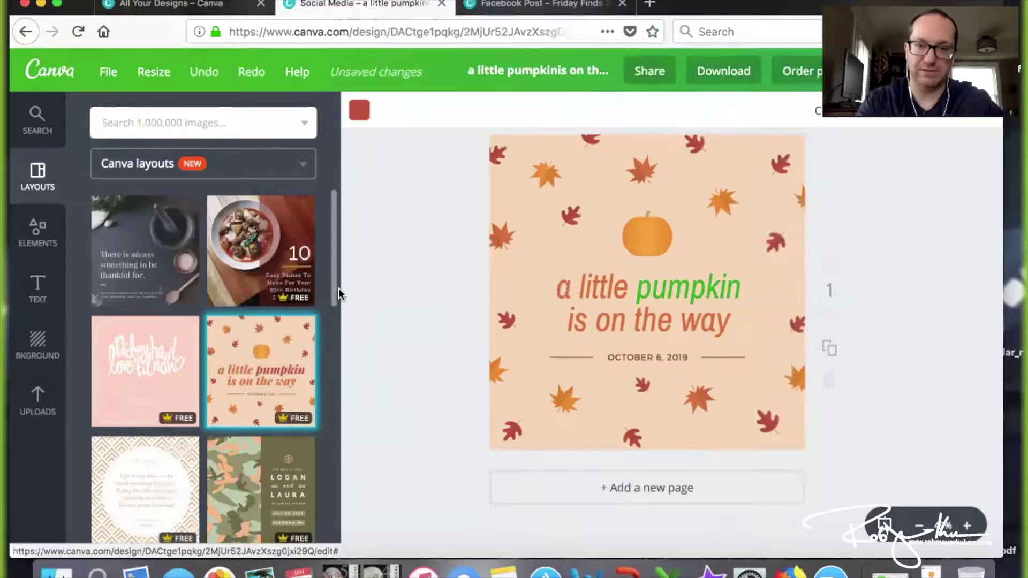
key("super+z")
key("super+z")
key("super+z")
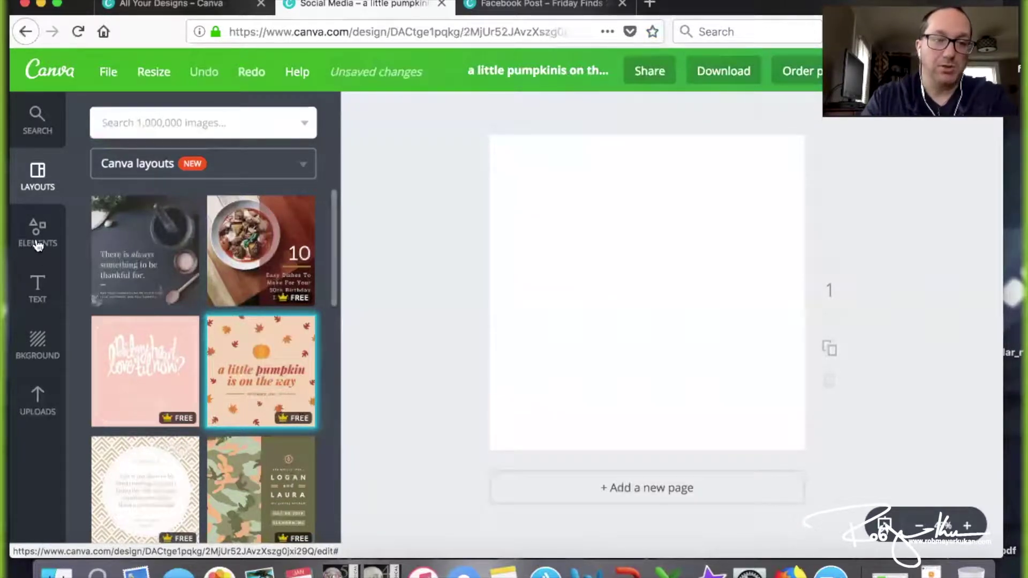
Start a new untitled design and apply the dark Thanksgiving layout
left_click(37, 348)
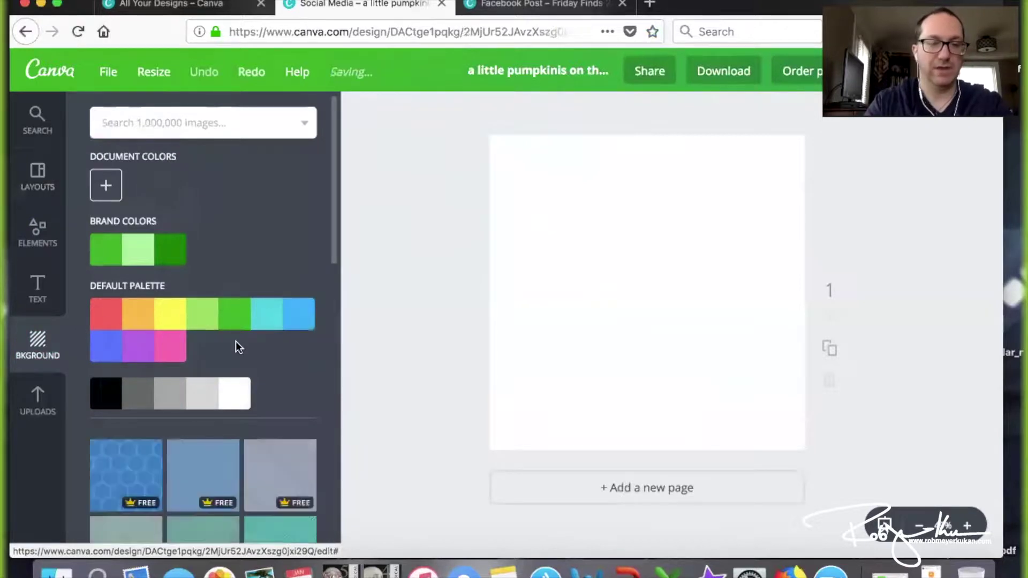
left_click(33, 59)
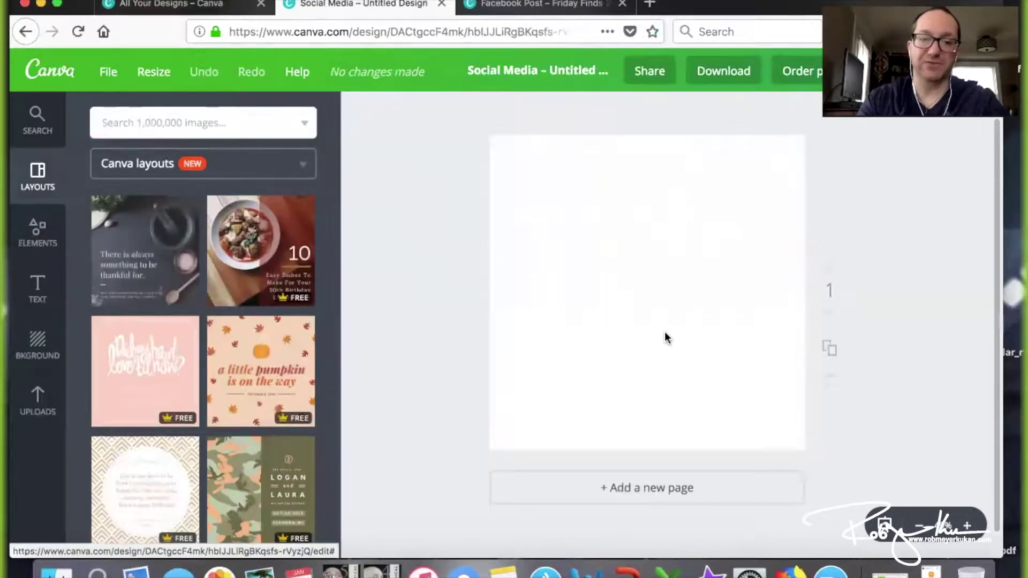
left_click(155, 264)
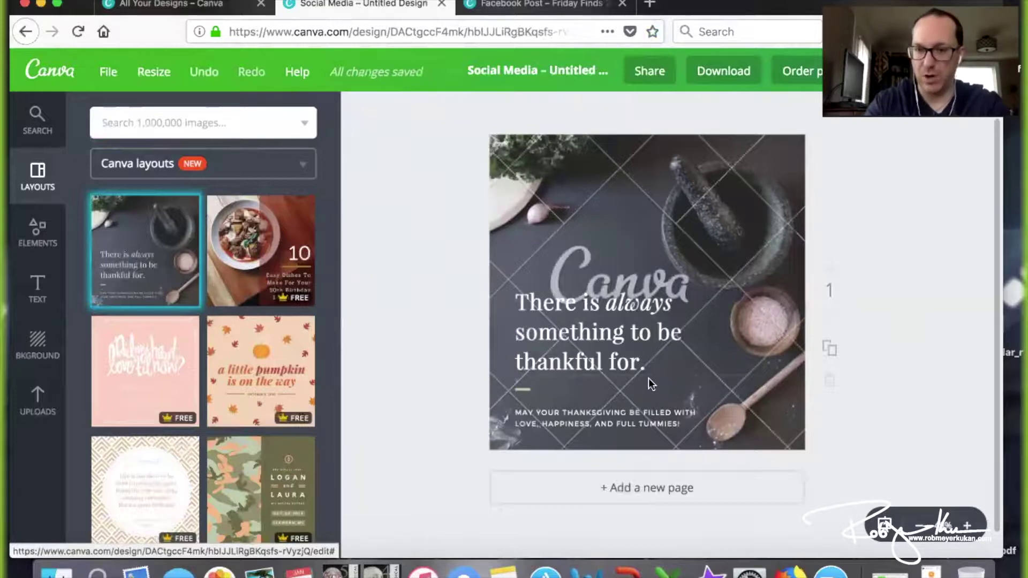
Try green on the 'There is always something to be thankful for.' headline, then undo it
left_click(619, 345)
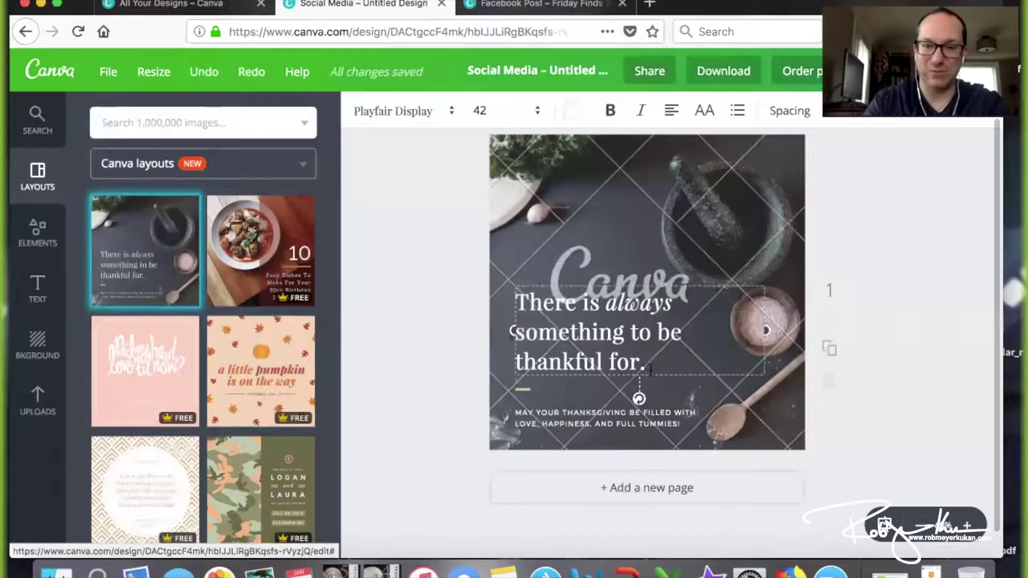
left_click_drag(576, 305, 522, 279)
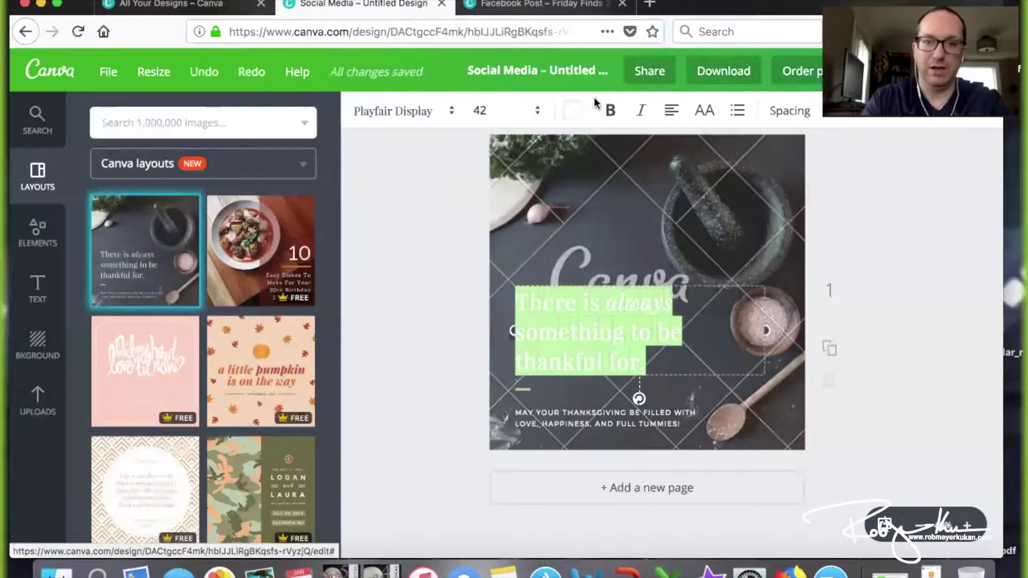
left_click(573, 112)
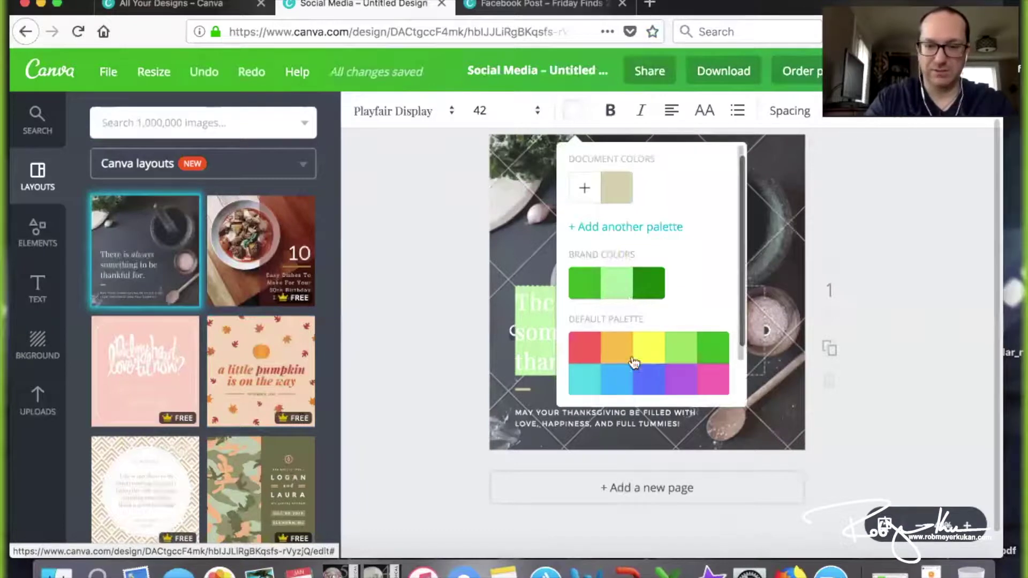
left_click(718, 354)
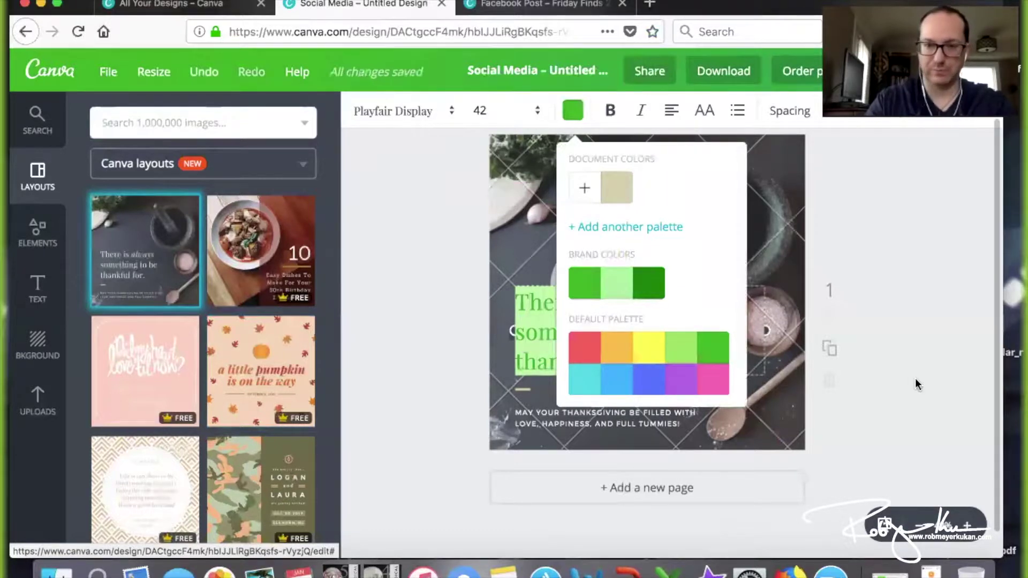
left_click(914, 378)
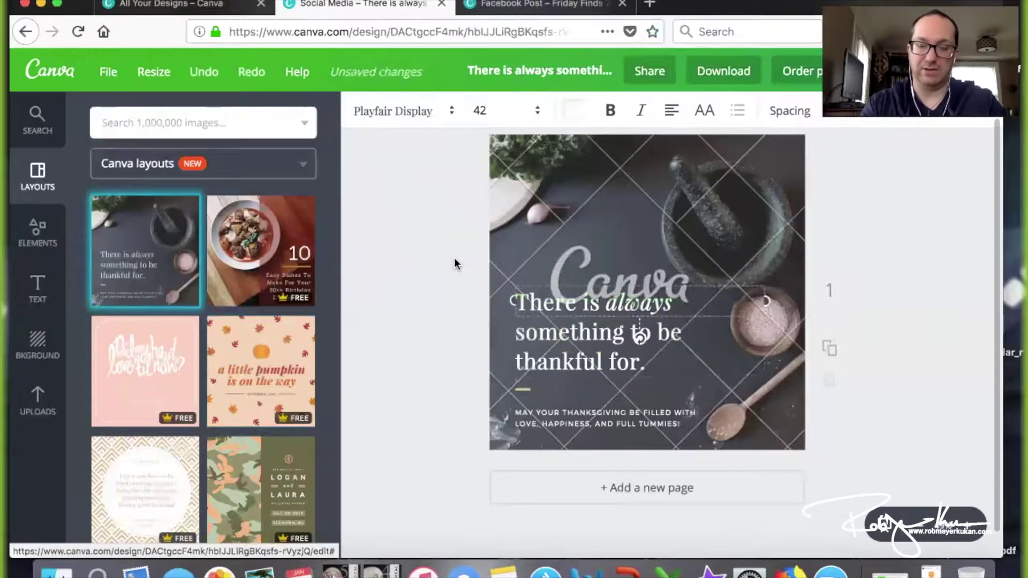
key("super+z")
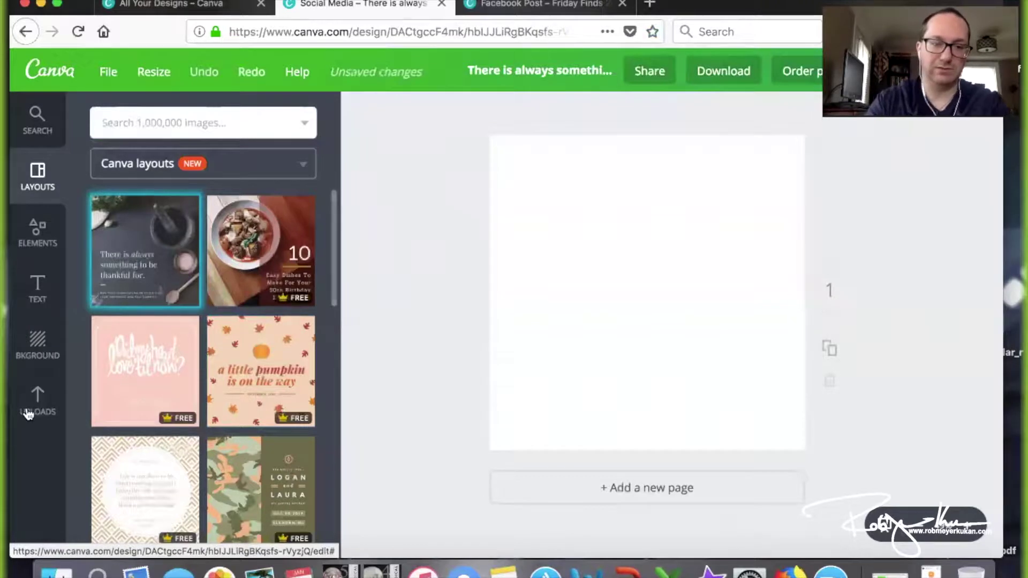
Apply the yellow lemon-slice pattern background and set its transparency to 75
left_click(41, 342)
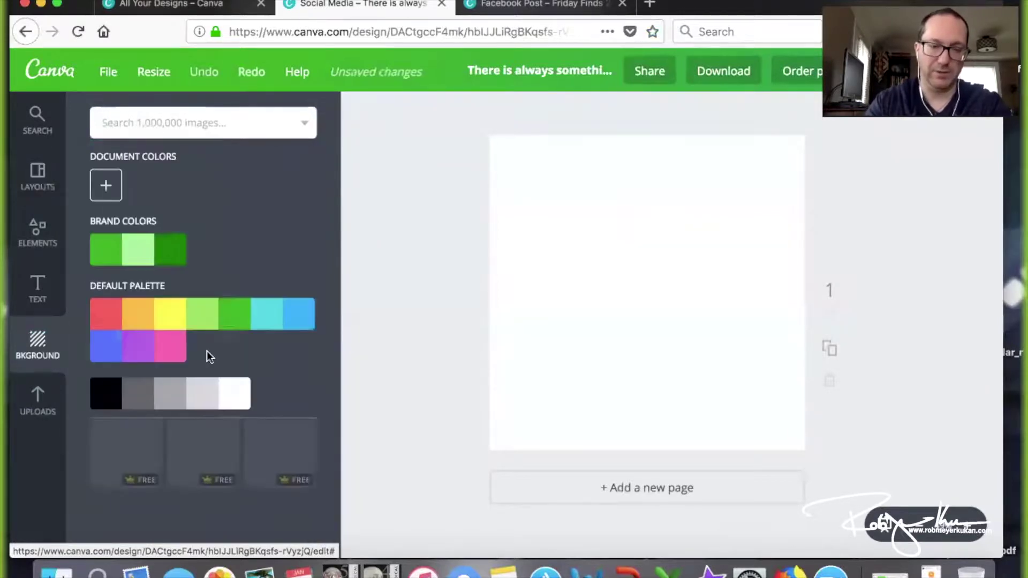
scroll(298, 382, "down", 8)
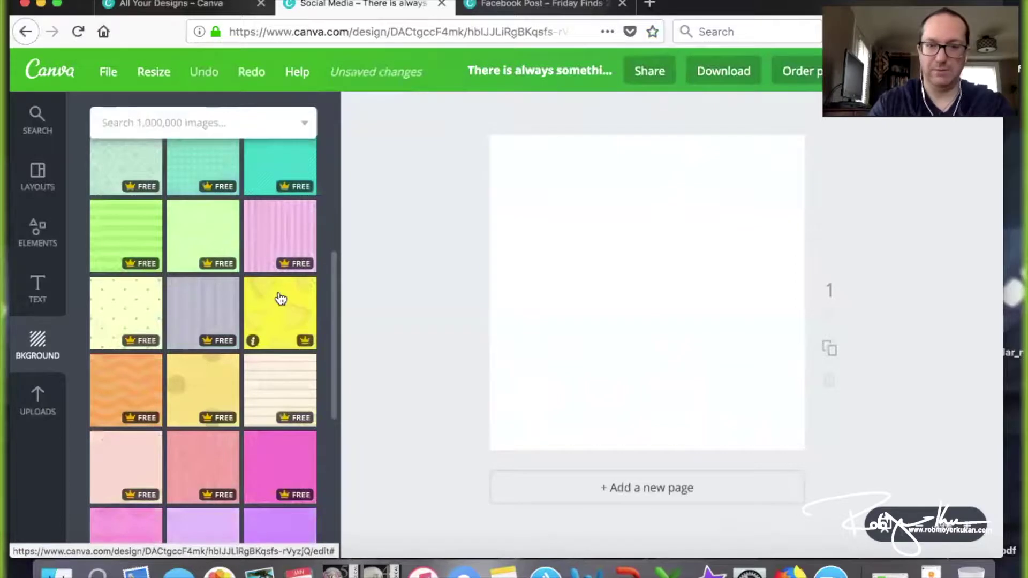
left_click(279, 298)
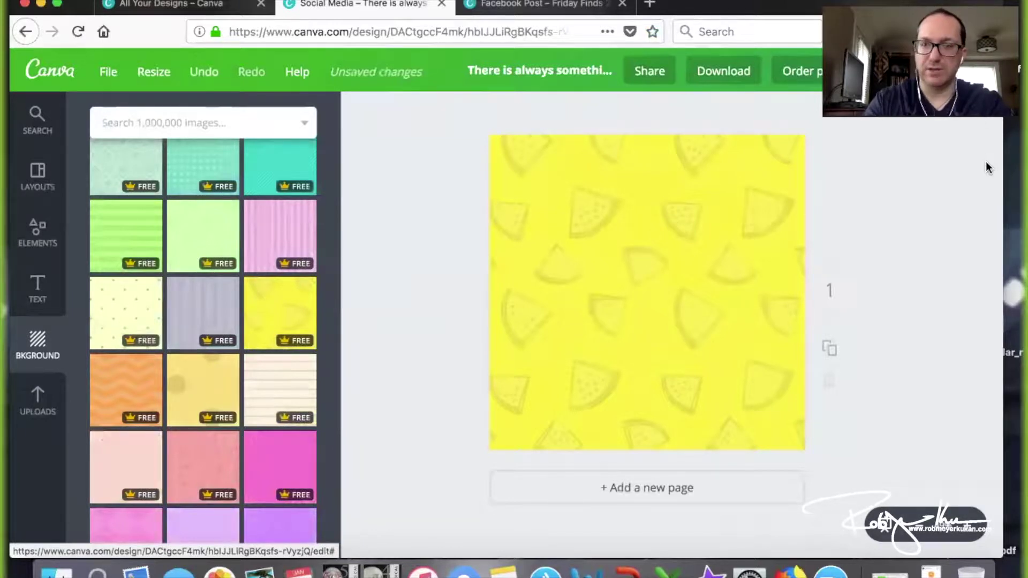
left_click(724, 201)
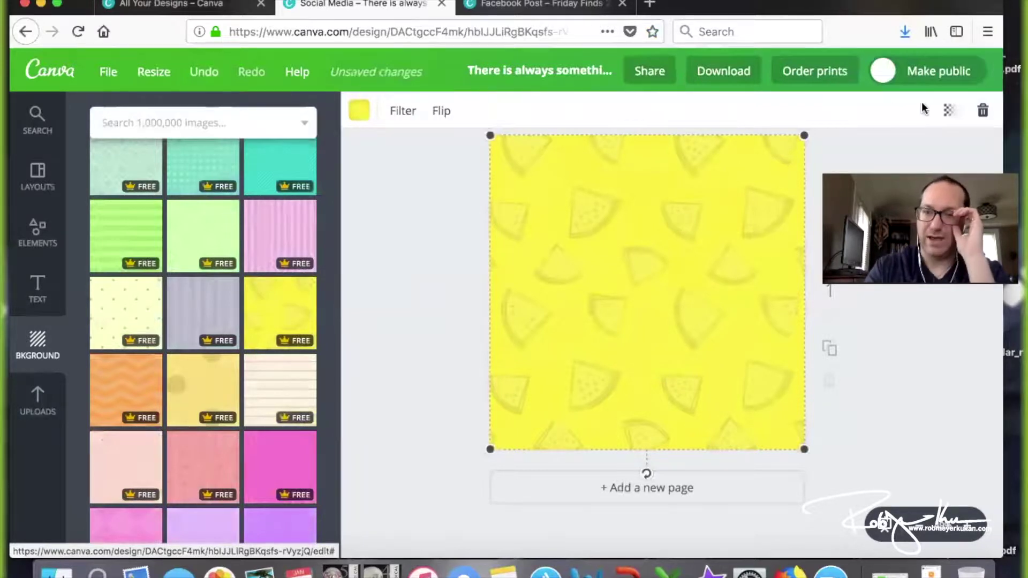
left_click(943, 113)
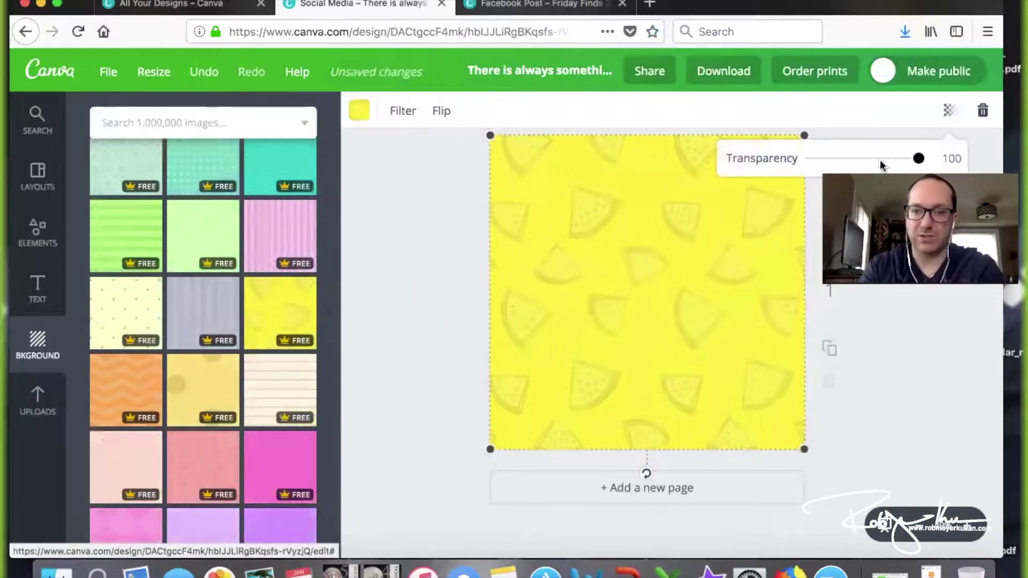
left_click_drag(853, 159, 892, 168)
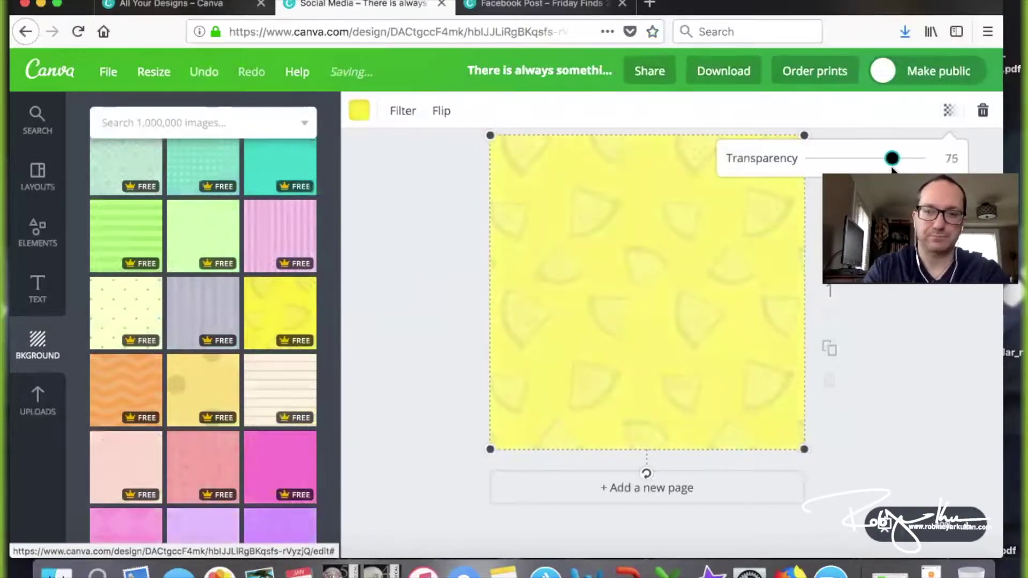
left_click(422, 284)
Add the green signature logo from Uploads to the page
left_click(37, 402)
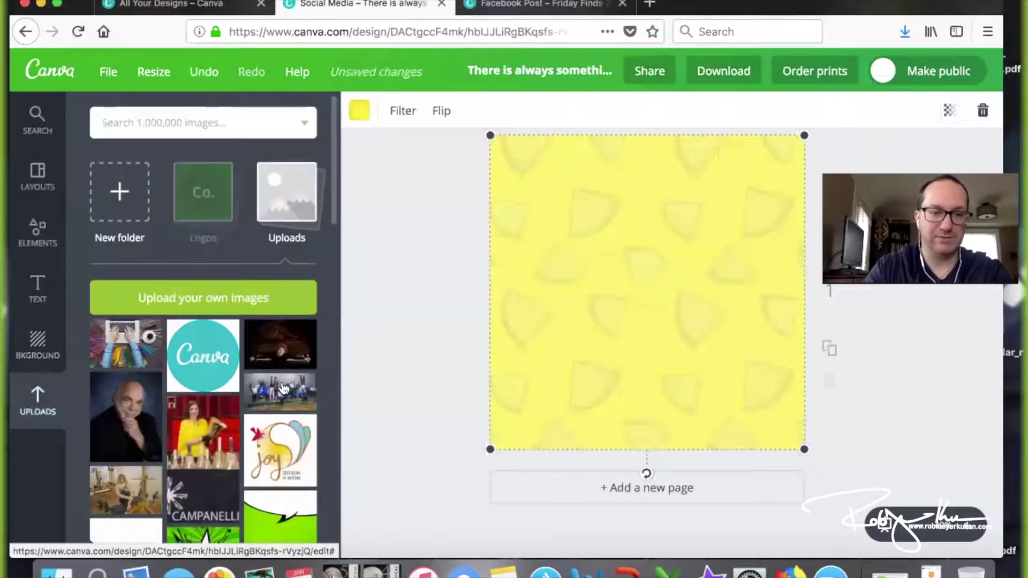
scroll(283, 388, "down", 2)
scroll(284, 388, "down", 10)
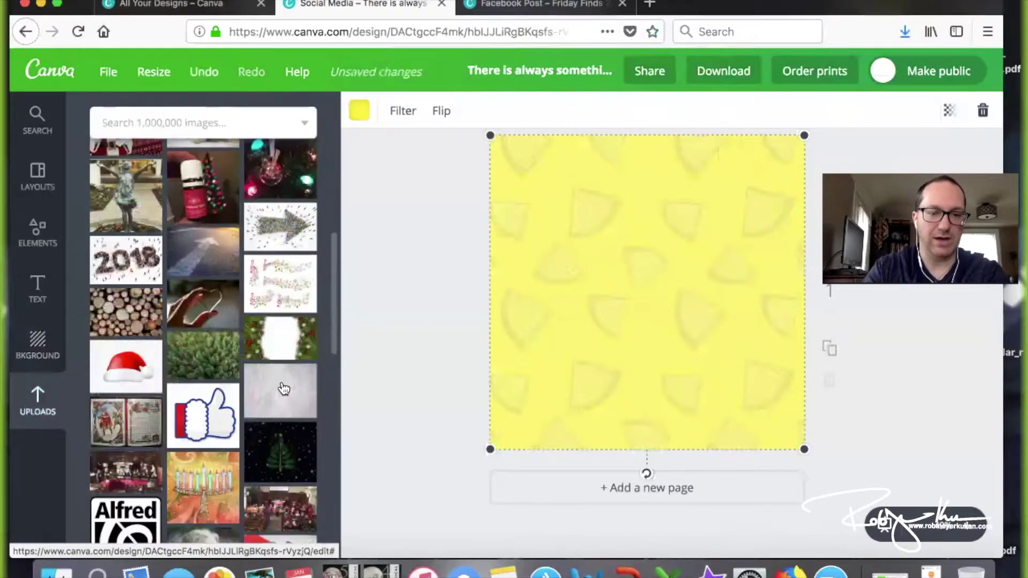
scroll(284, 388, "down", 12)
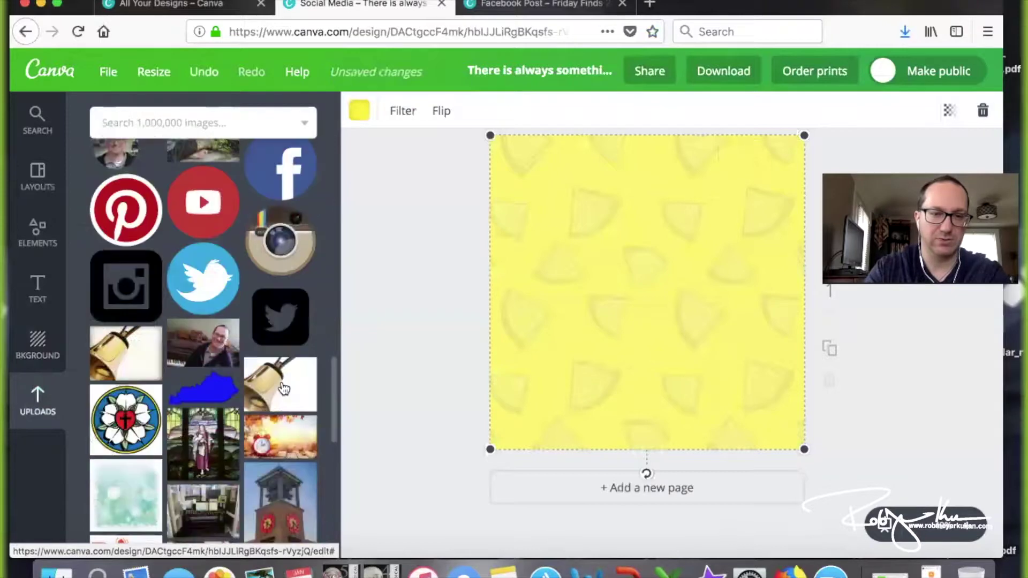
scroll(284, 388, "down", 6)
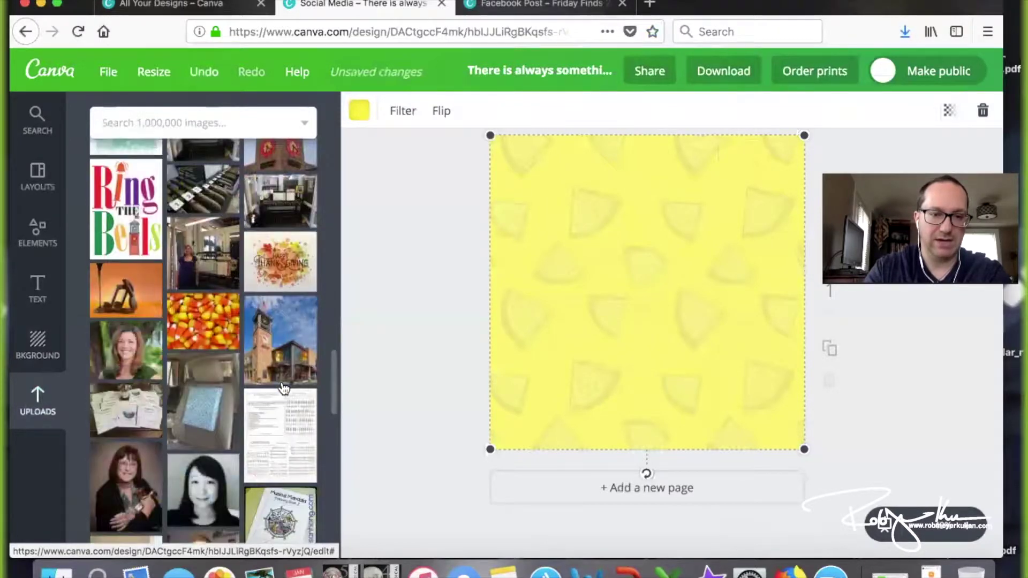
scroll(284, 389, "down", 12)
scroll(284, 388, "down", 12)
scroll(284, 388, "down", 12)
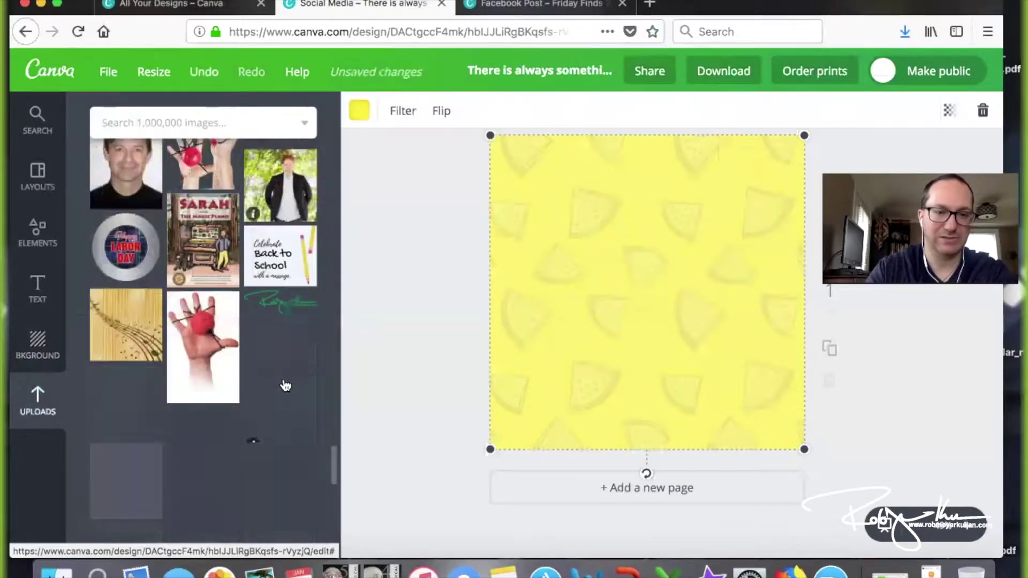
left_click(289, 299)
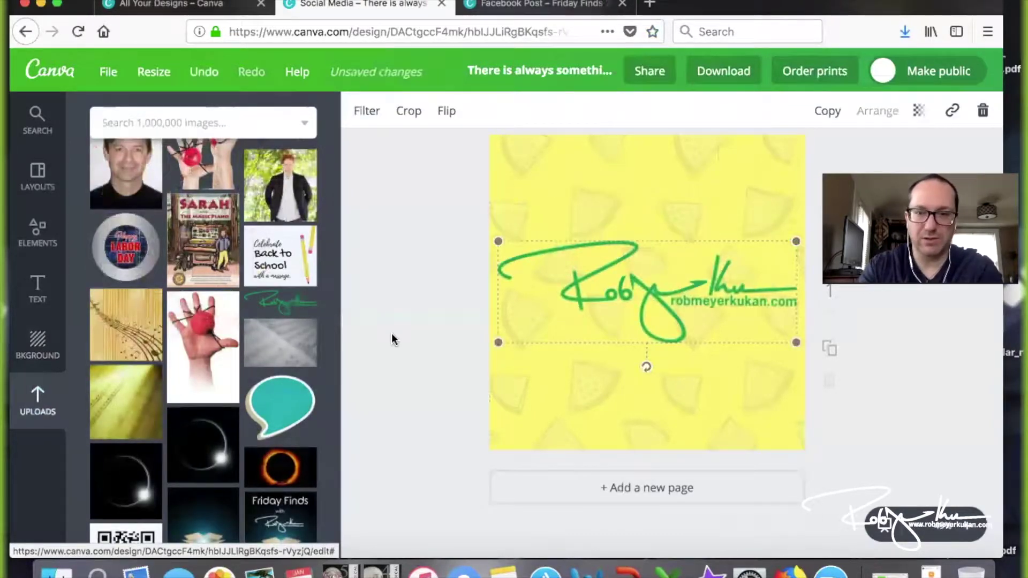
Shrink the signature logo and place it in the bottom-right corner
left_click_drag(650, 344, 652, 346)
left_click_drag(497, 241, 661, 296)
mouse_move(741, 312)
left_mouse_down()
mouse_move(723, 351)
mouse_move(743, 413)
left_mouse_up()
scroll(281, 297, "up", 3)
scroll(280, 297, "up", 10)
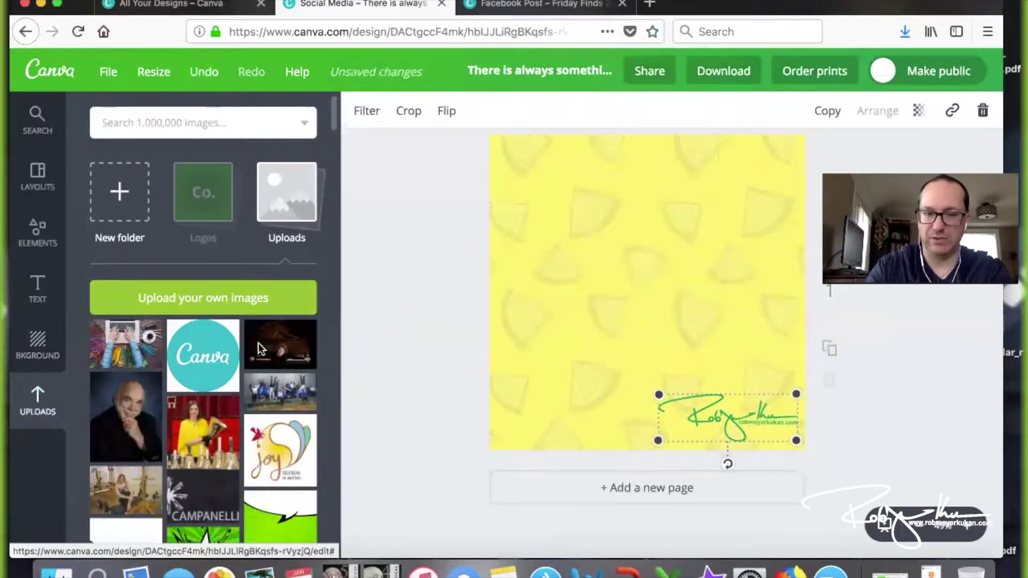
scroll(260, 350, "down", 3)
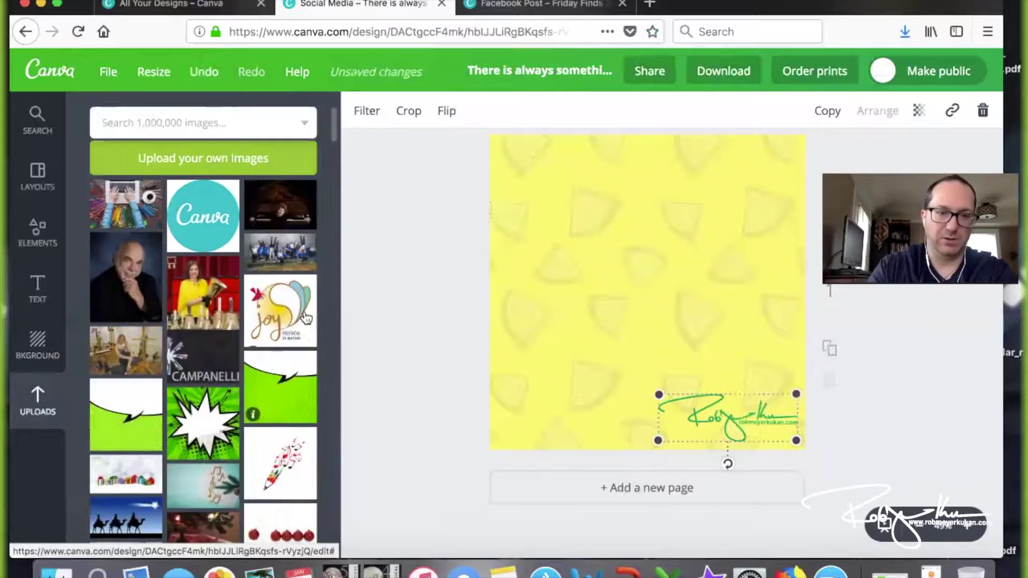
Add the bell-ringer photo and crop off its CAMPANELLI banner
left_click(197, 296)
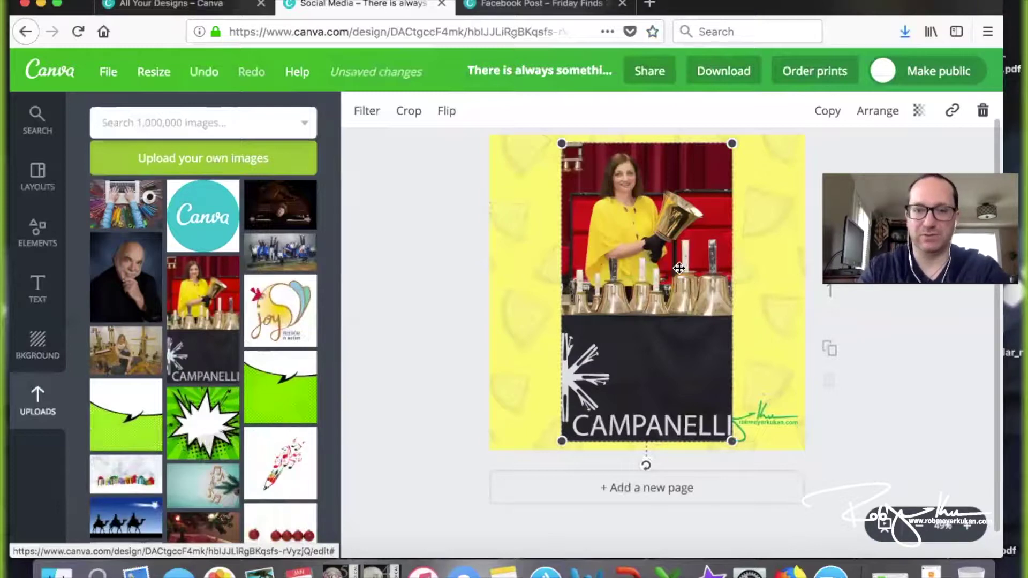
left_click(403, 113)
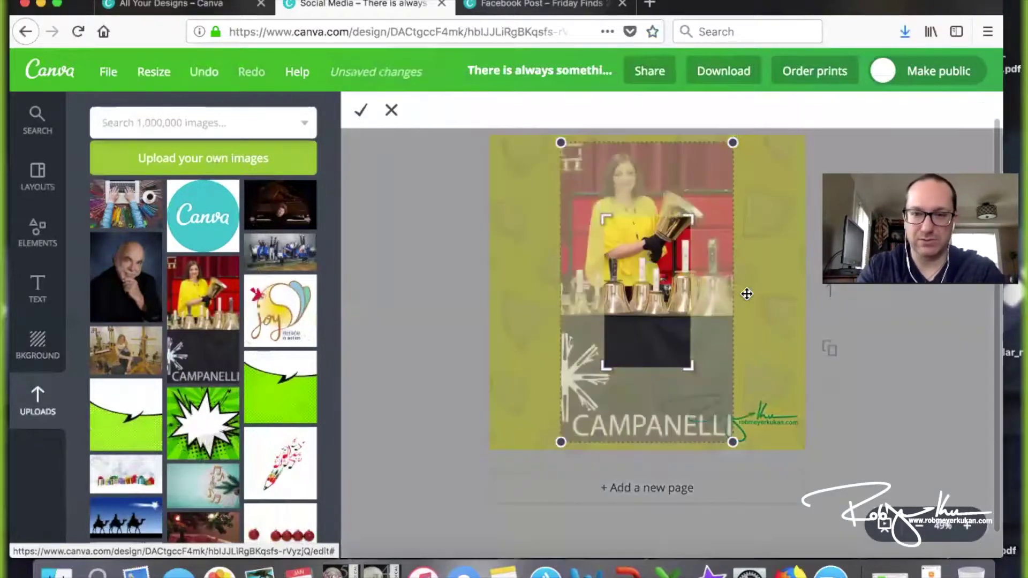
left_click_drag(682, 355, 751, 399)
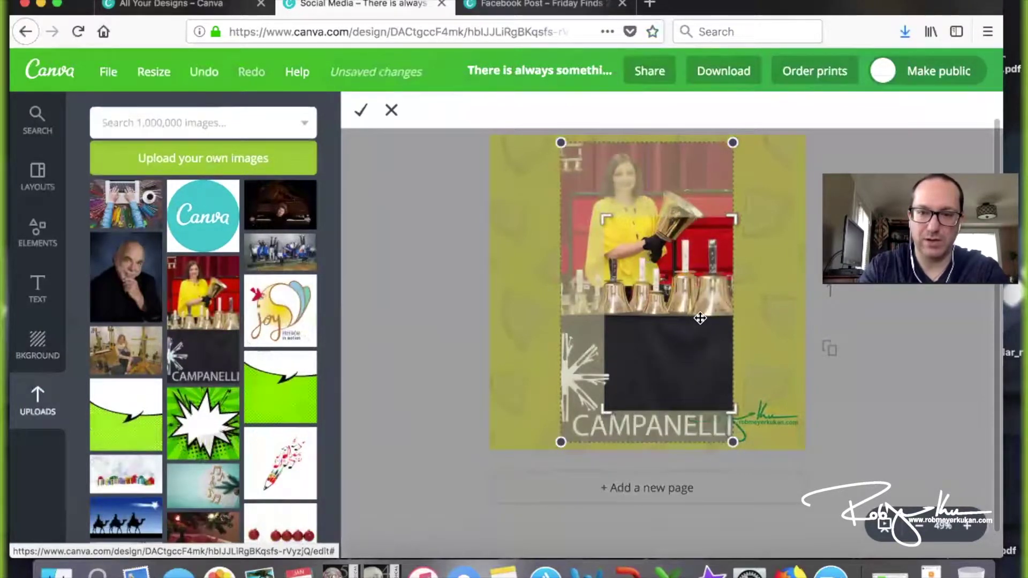
left_click_drag(697, 293, 700, 416)
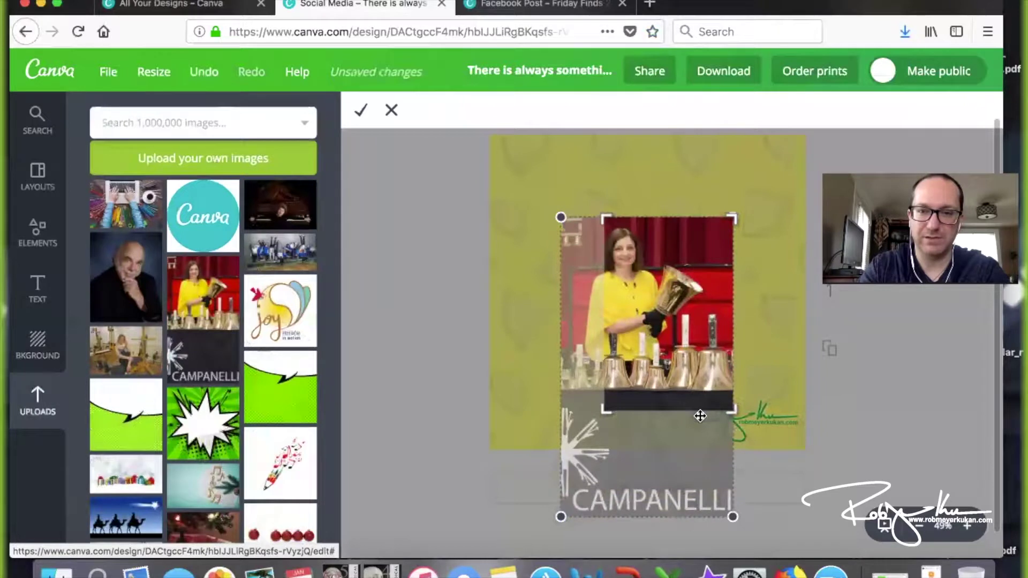
left_click_drag(605, 411, 562, 394)
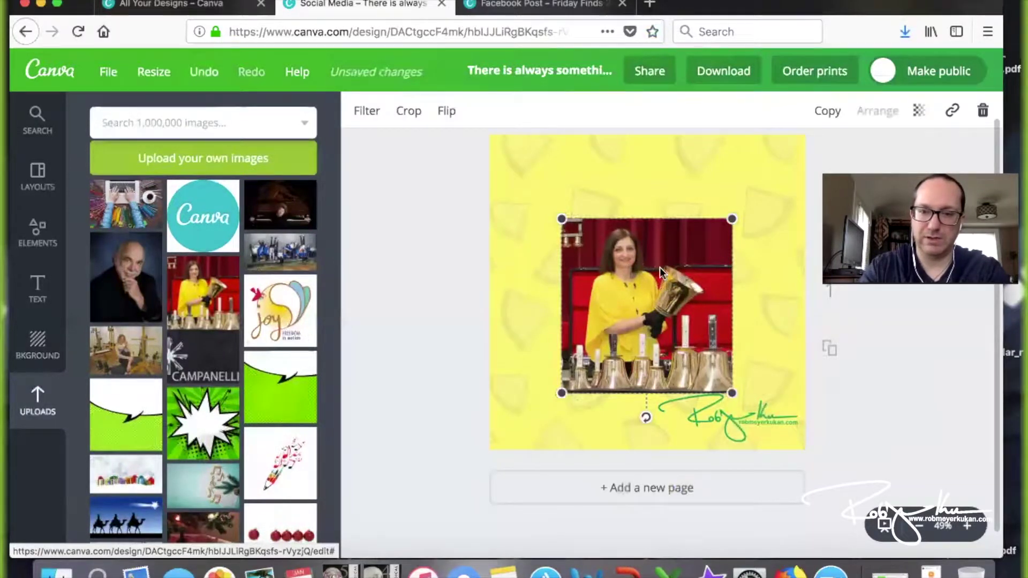
Shrink the cropped bell-ringer photo and position it at the upper left
left_click_drag(660, 271, 633, 220)
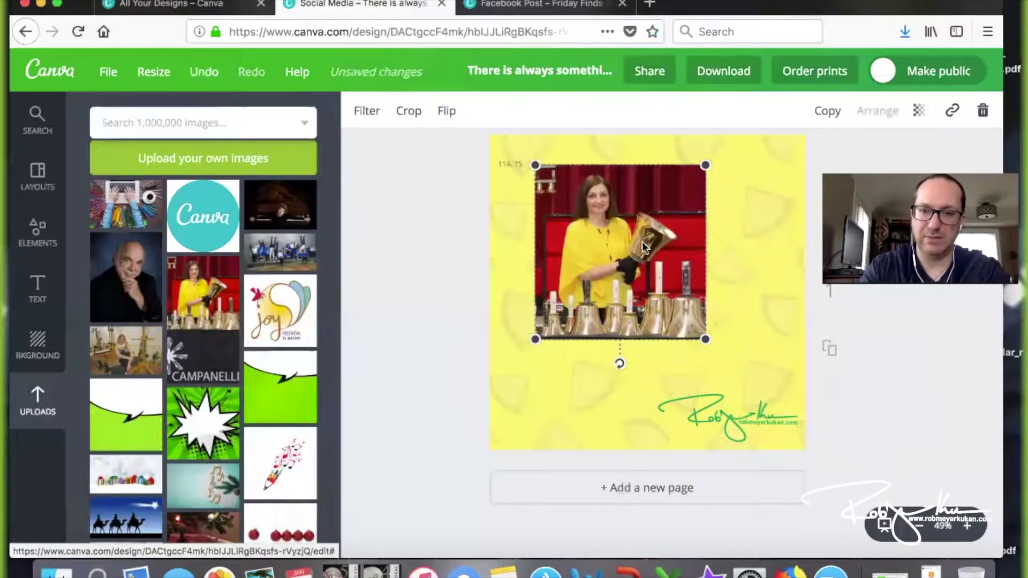
left_click_drag(698, 332, 642, 274)
left_click_drag(611, 230, 611, 250)
left_click(406, 276)
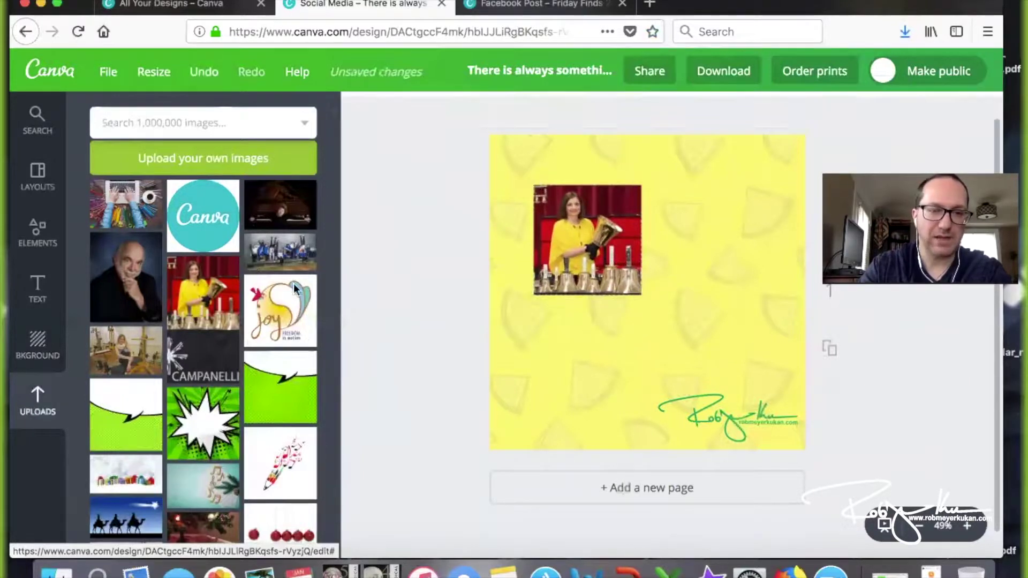
Place the shrunken blue group photo at the top right and shift the bell-ringer photo lower-left
left_click_drag(560, 316, 556, 316)
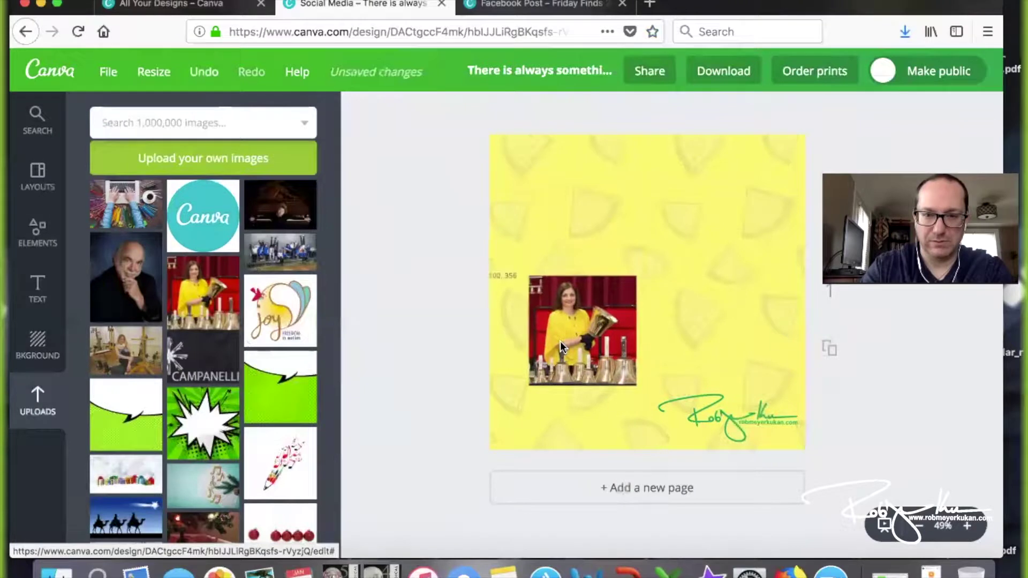
left_click(278, 256)
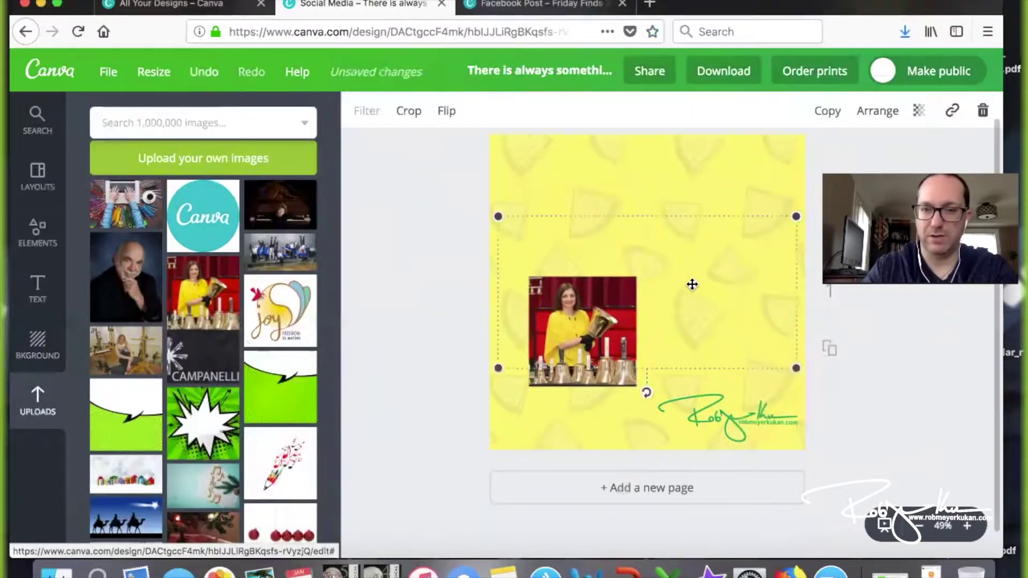
left_click_drag(738, 321, 730, 316)
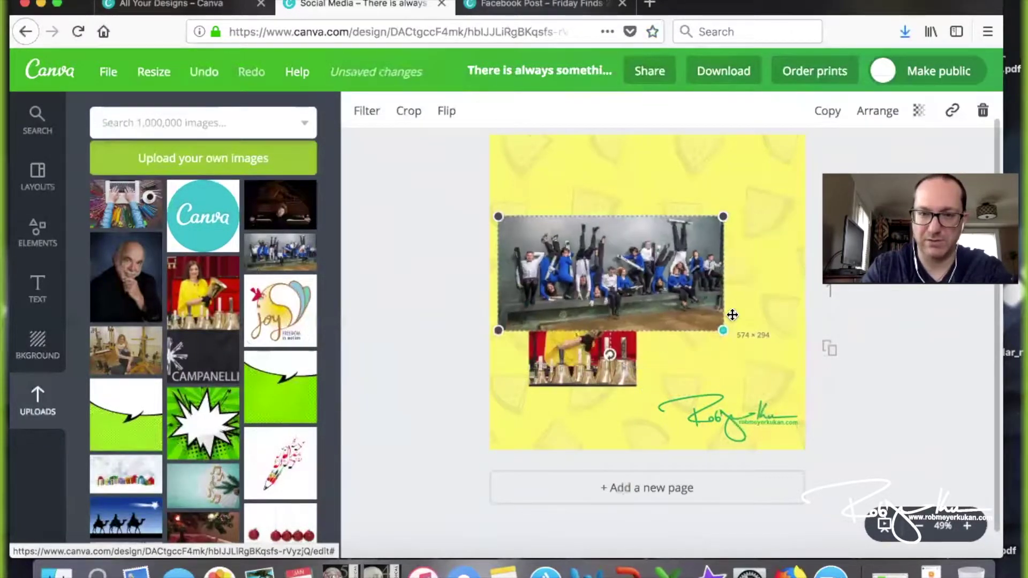
left_click_drag(647, 279, 710, 218)
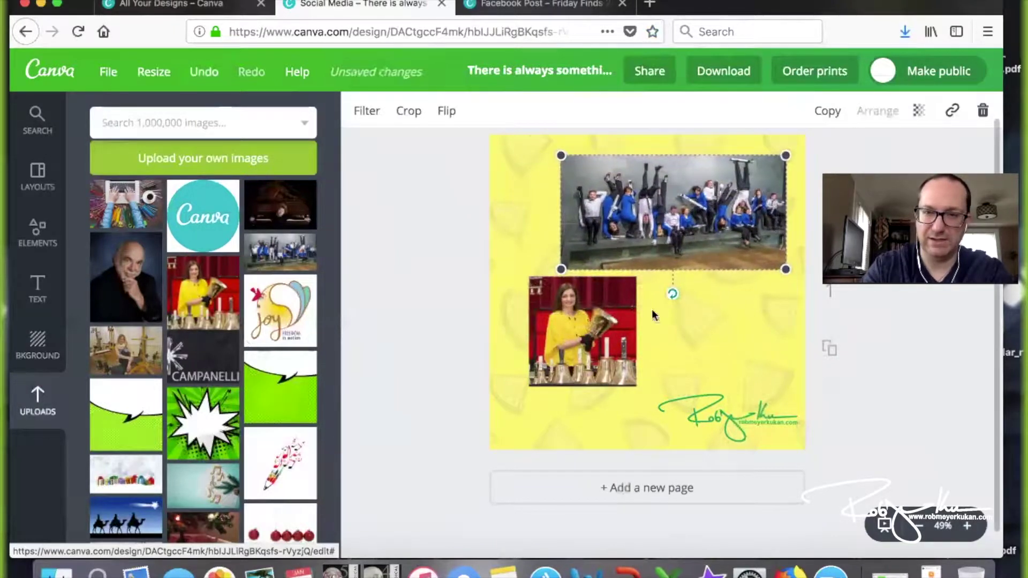
left_click(600, 351)
left_click_drag(599, 351, 585, 382)
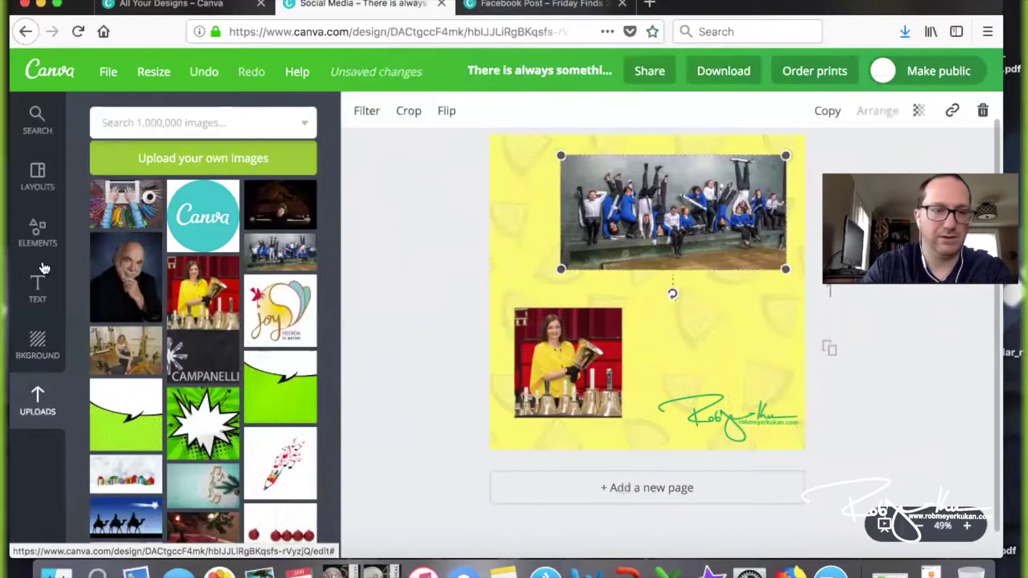
left_click(37, 289)
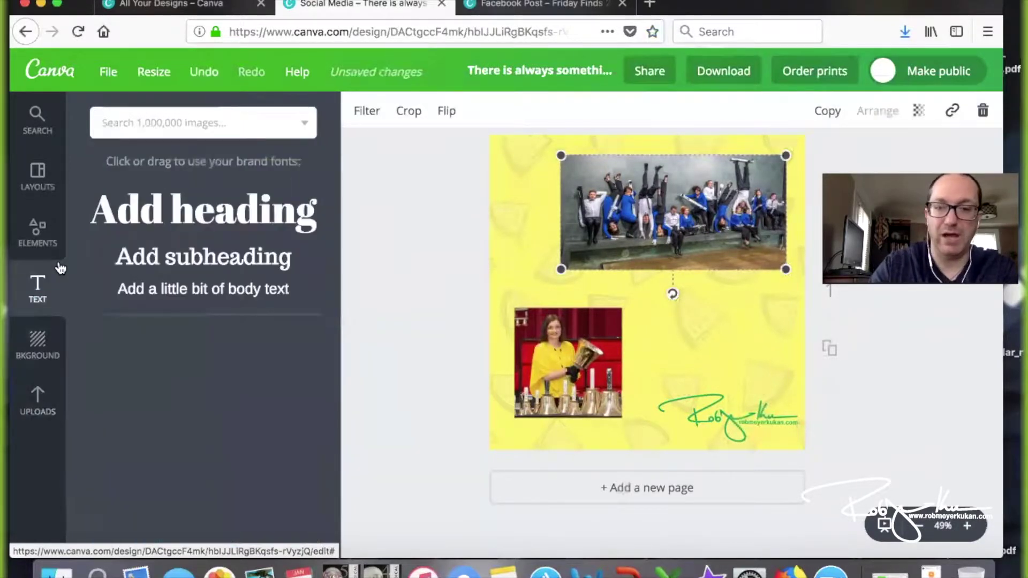
Add a heading right of the bell-ringer photo announcing the guest by name, wrapped onto two lines
left_click(163, 200)
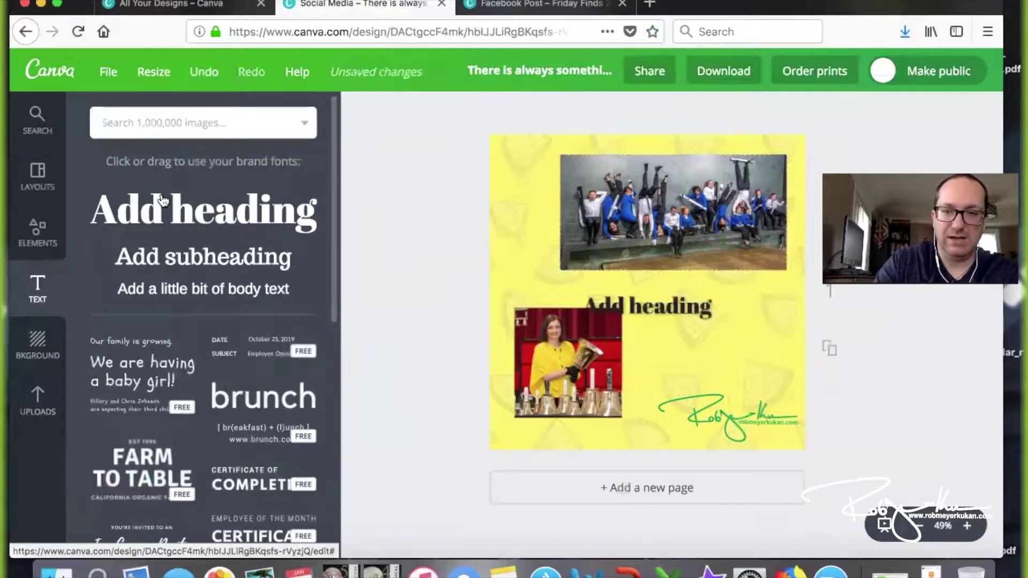
left_click(674, 310)
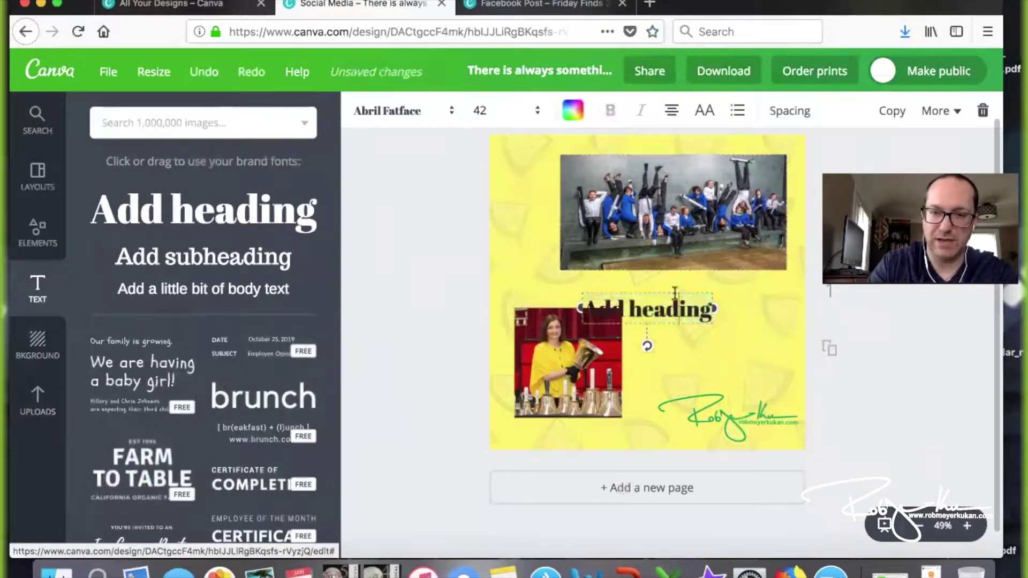
left_click_drag(674, 290, 737, 292)
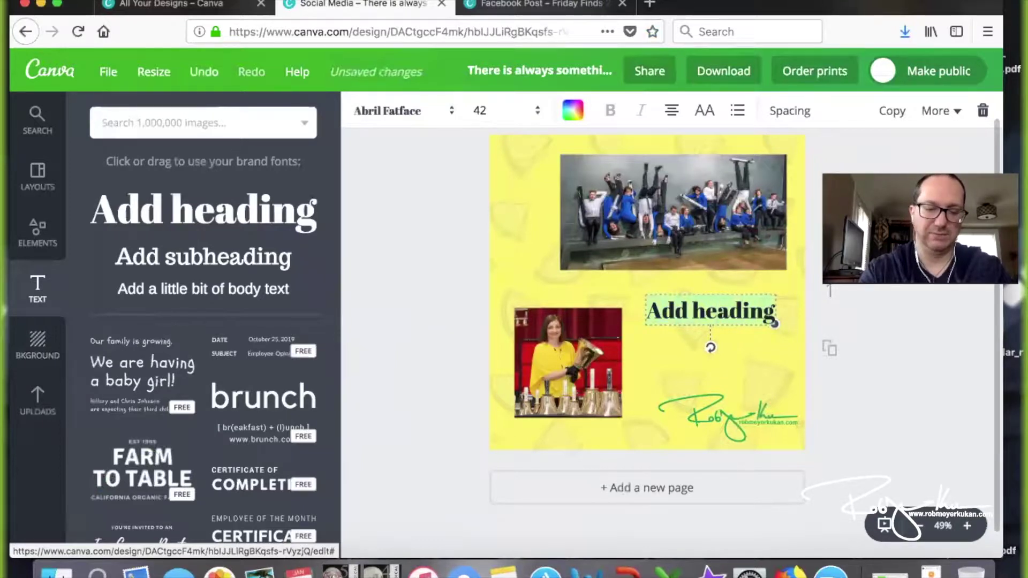
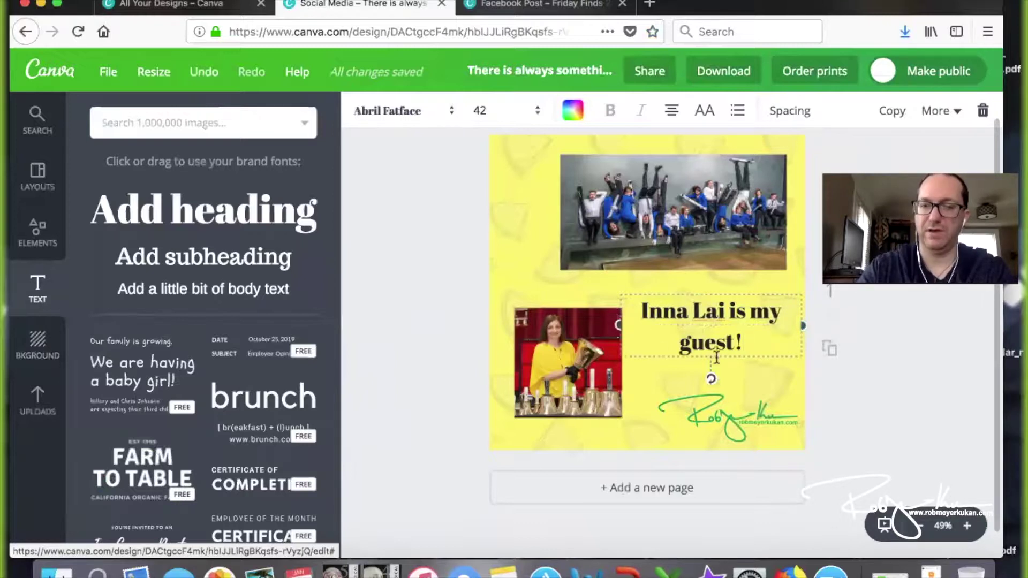
mouse_move(616, 325)
left_mouse_down()
mouse_move(684, 330)
mouse_move(624, 327)
mouse_move(622, 317)
left_mouse_up()
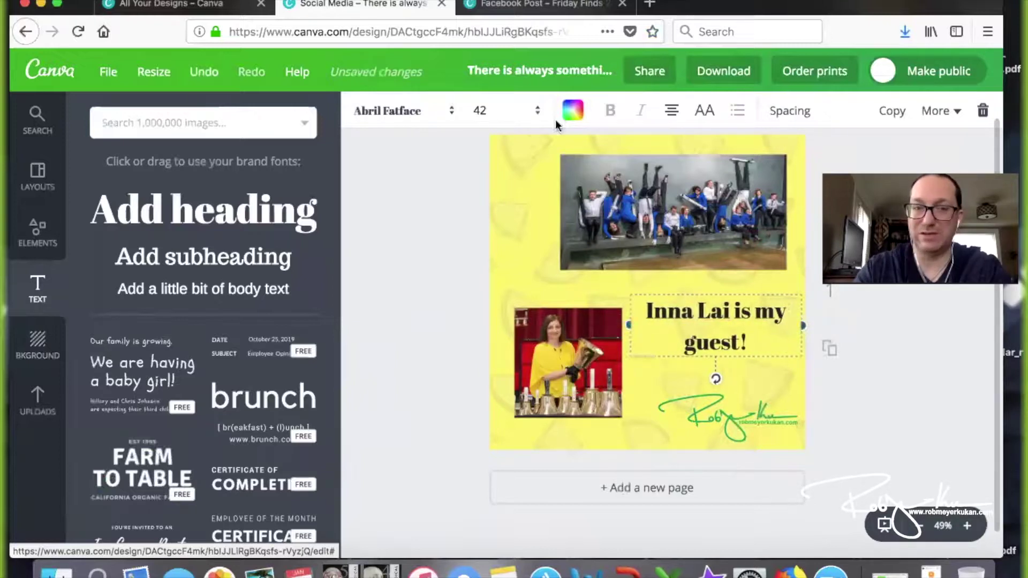
Make the guest heading size 56 and blue, nudging it slightly up and left
left_click(535, 111)
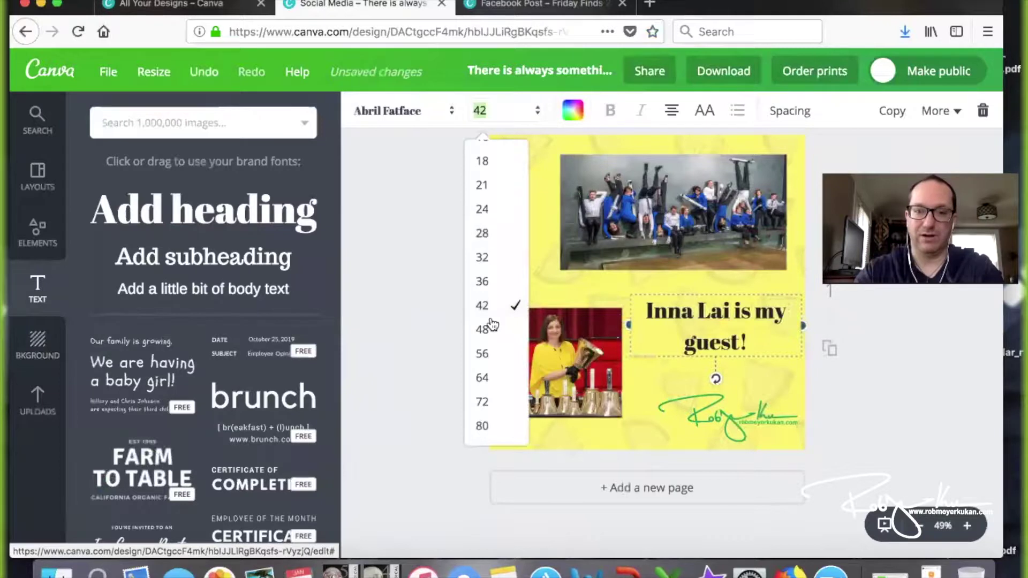
left_click(497, 352)
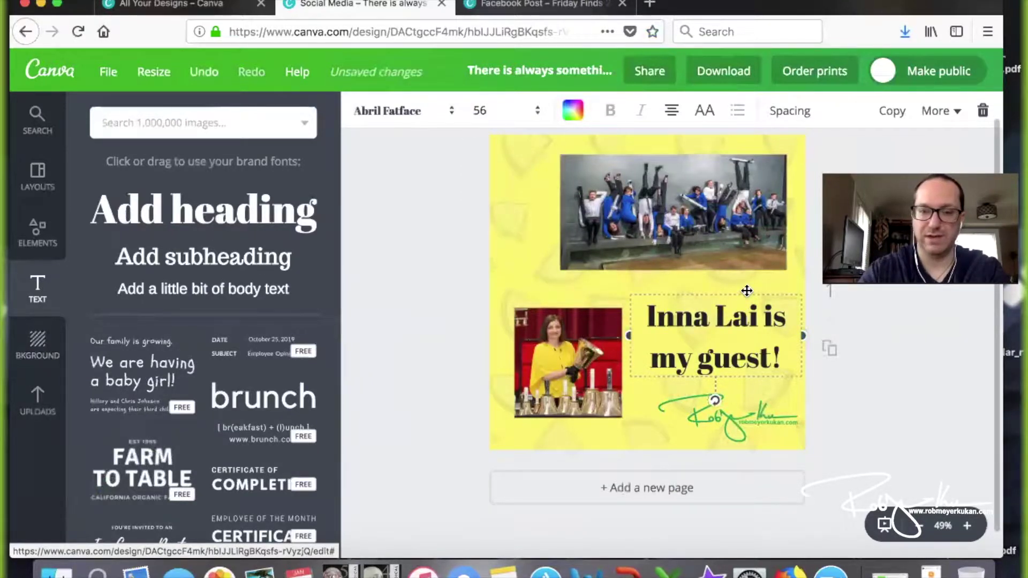
left_click_drag(745, 288, 742, 282)
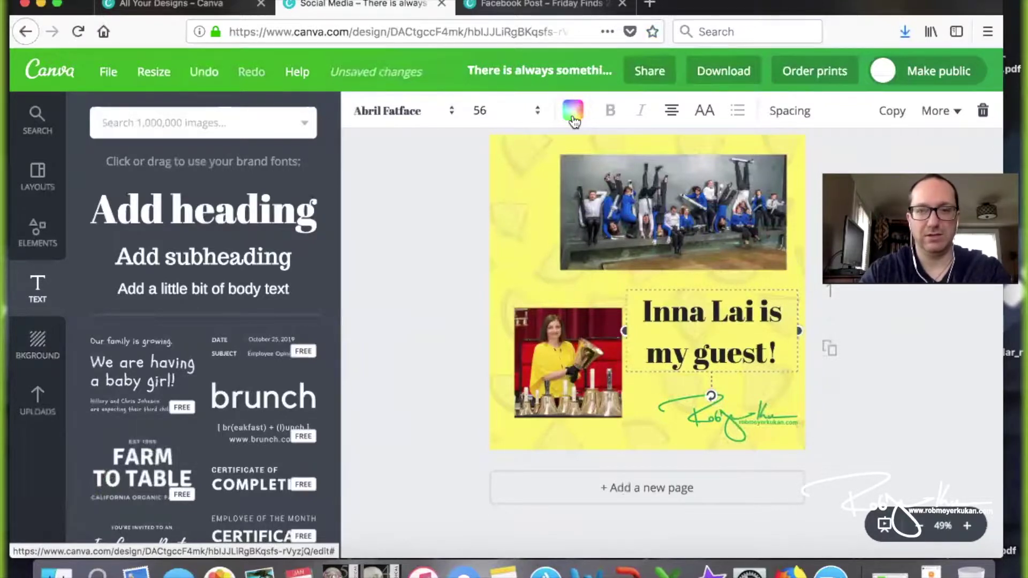
left_click(573, 112)
left_click(649, 380)
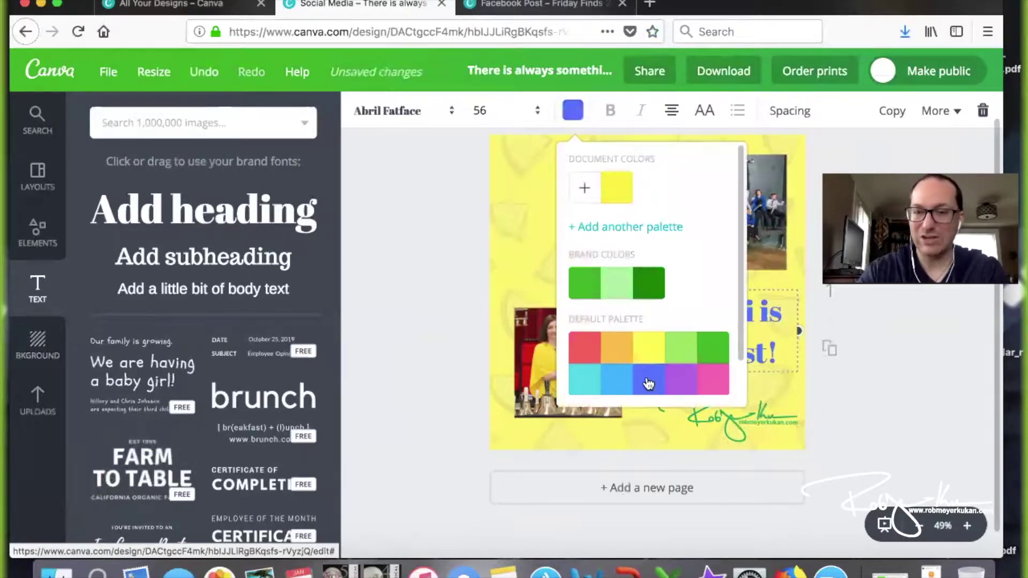
left_click(923, 399)
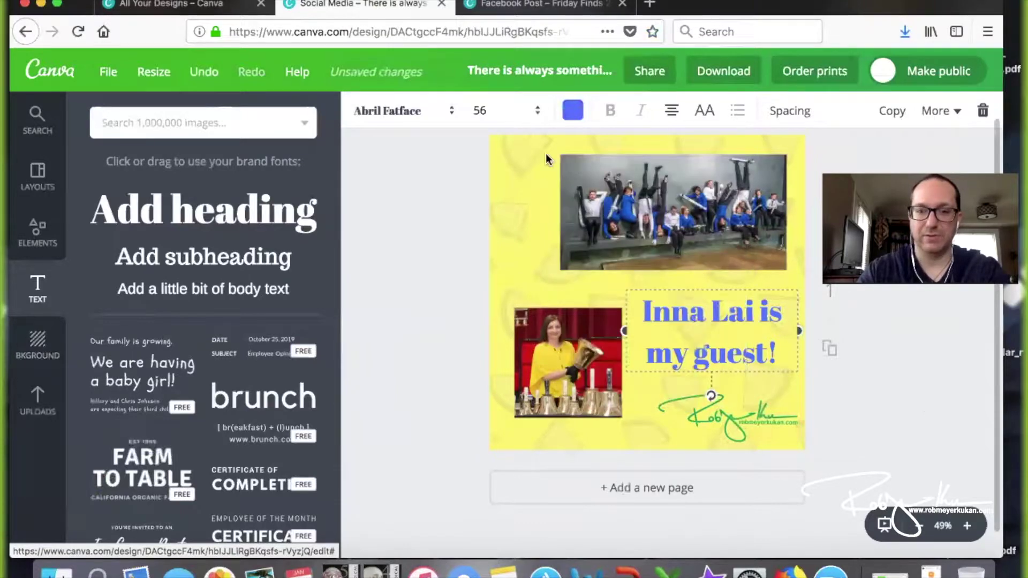
Switch the heading font to Cabin Sketch at size 72 and nudge it up
left_click(447, 114)
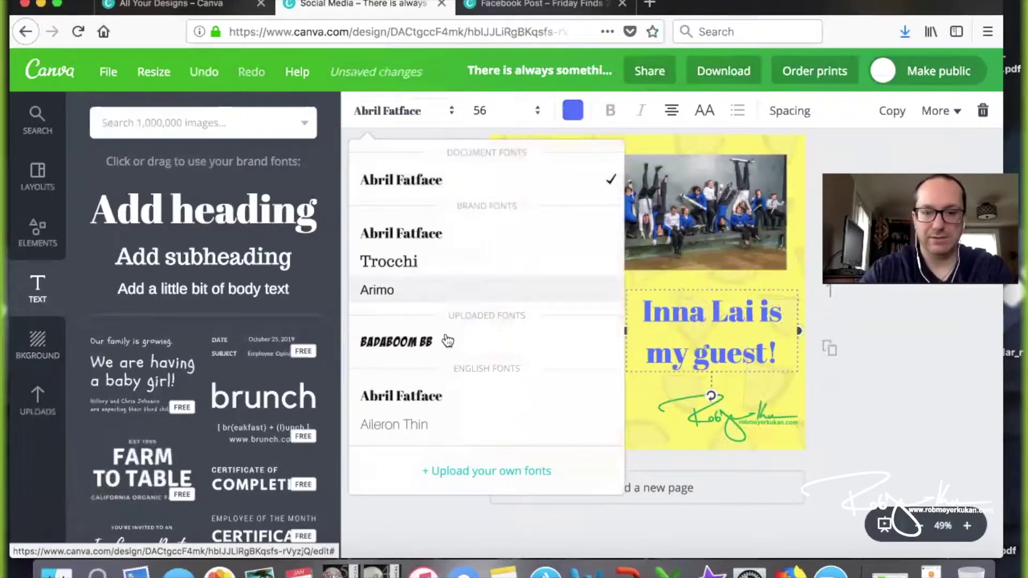
scroll(447, 341, "down", 10)
scroll(448, 341, "down", 2)
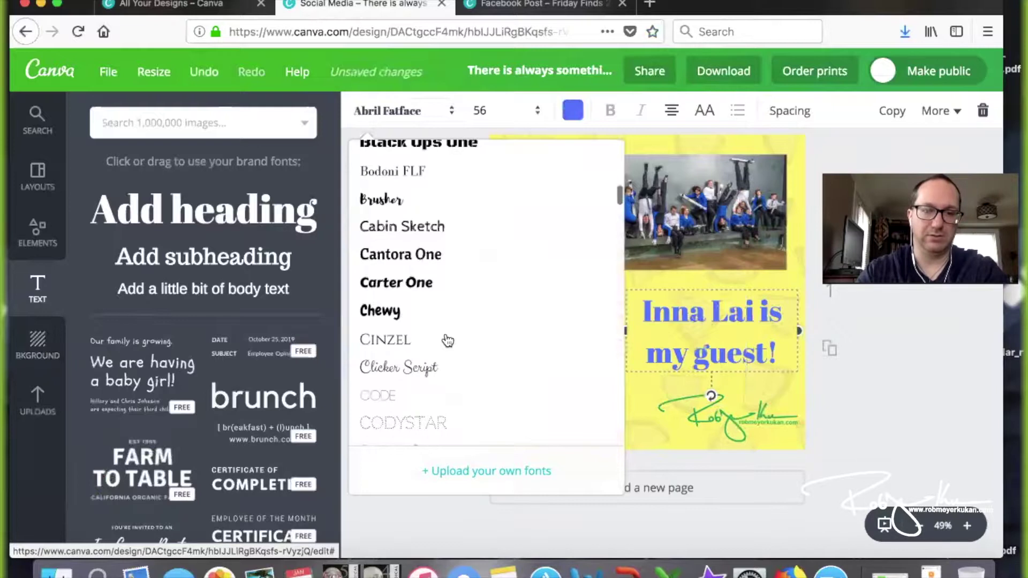
left_click(419, 238)
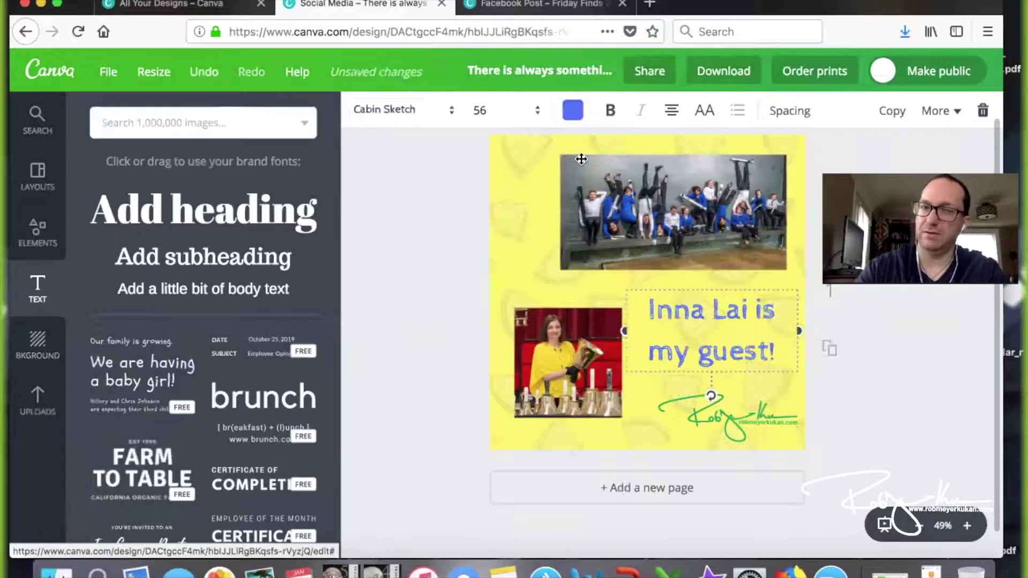
left_click(538, 111)
left_click(497, 355)
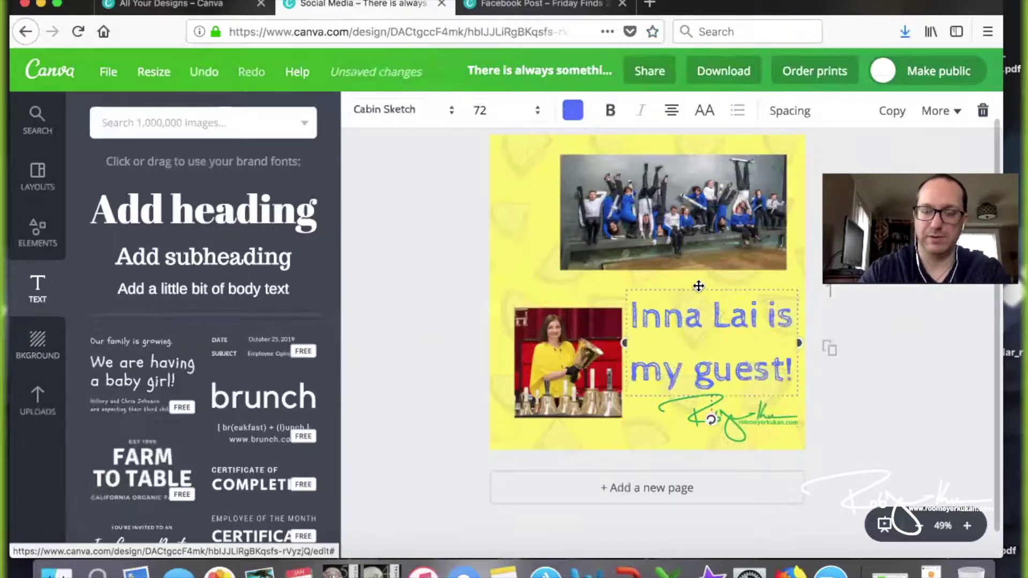
left_click_drag(696, 281, 694, 276)
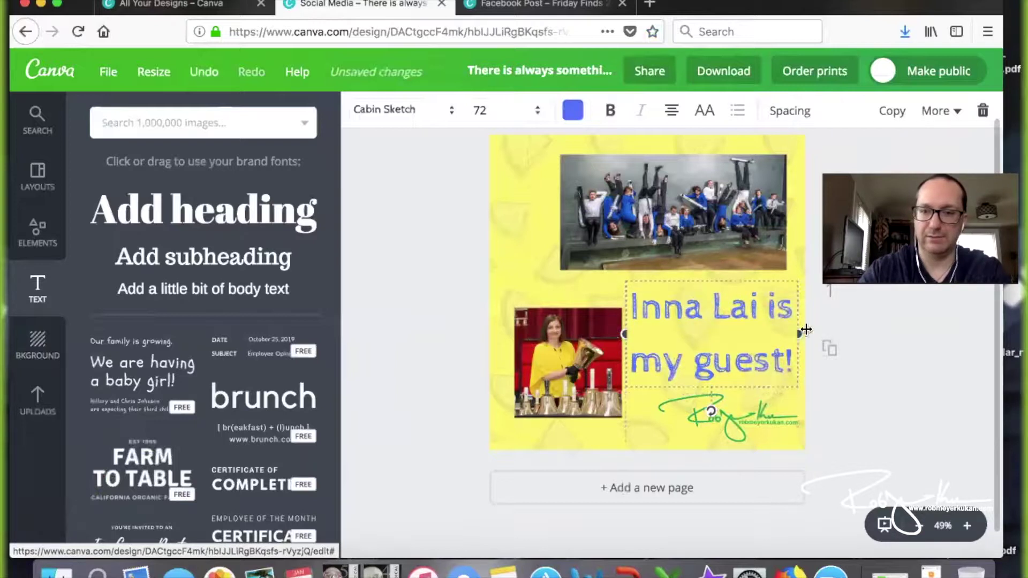
left_click(890, 374)
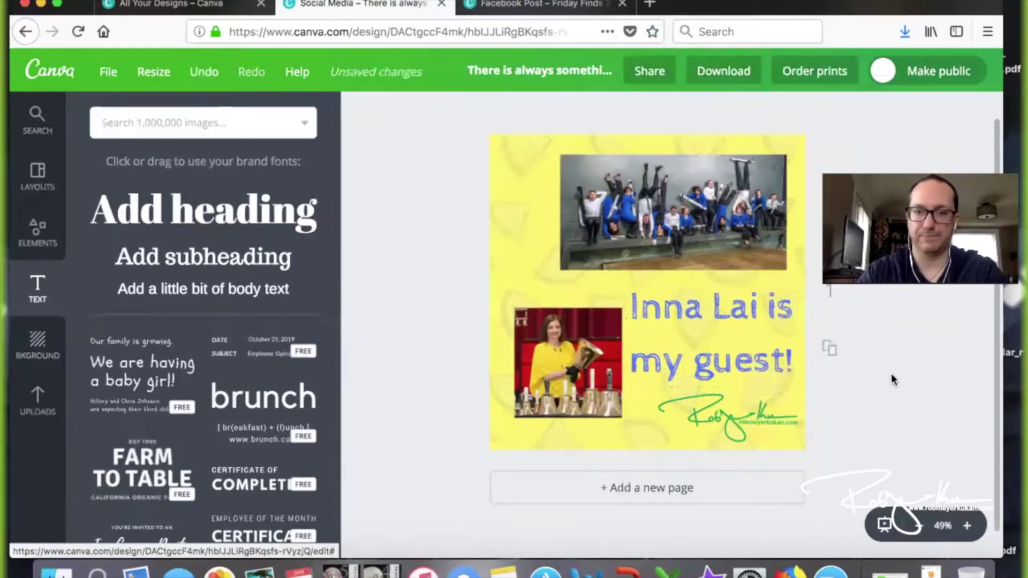
Set the bell-ringer photo's transparency to 46
left_click(556, 340)
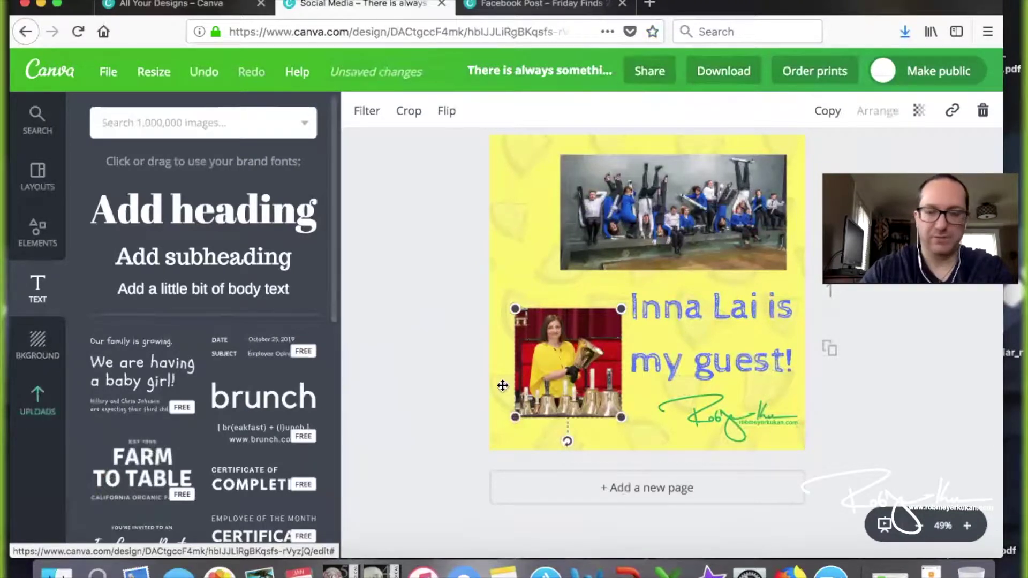
left_click(428, 284)
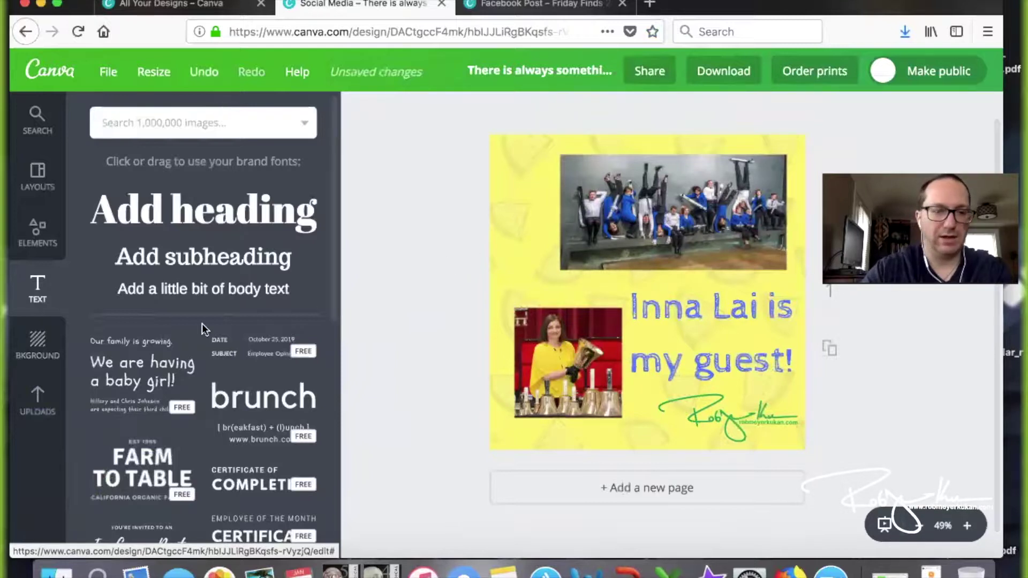
left_click(557, 354)
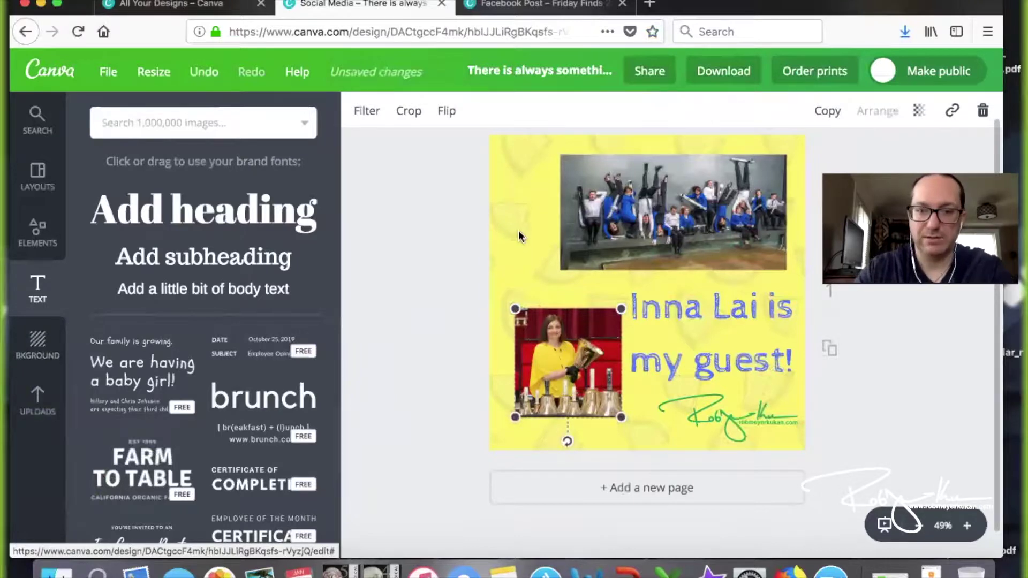
left_click(918, 111)
left_click(843, 158)
left_click_drag(843, 158, 829, 158)
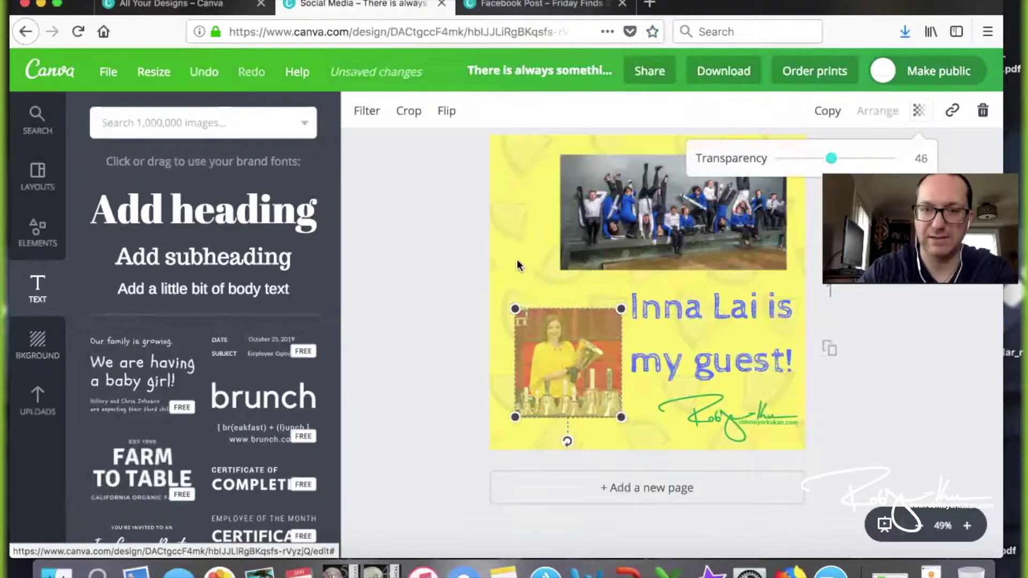
left_click(521, 232)
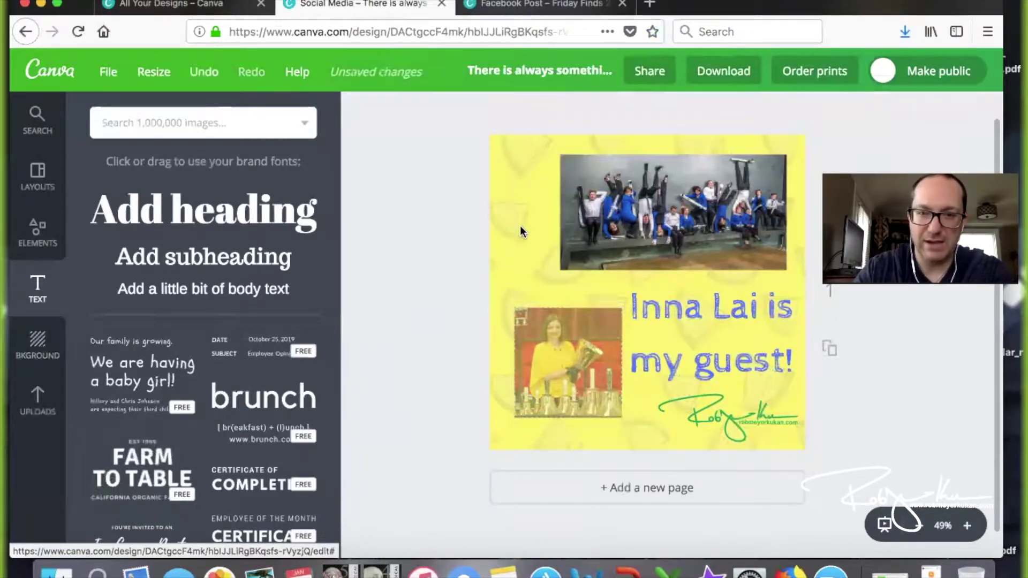
Fade the yellow background to about 29 transparency and add a small body-text box
left_click(520, 231)
left_click(945, 111)
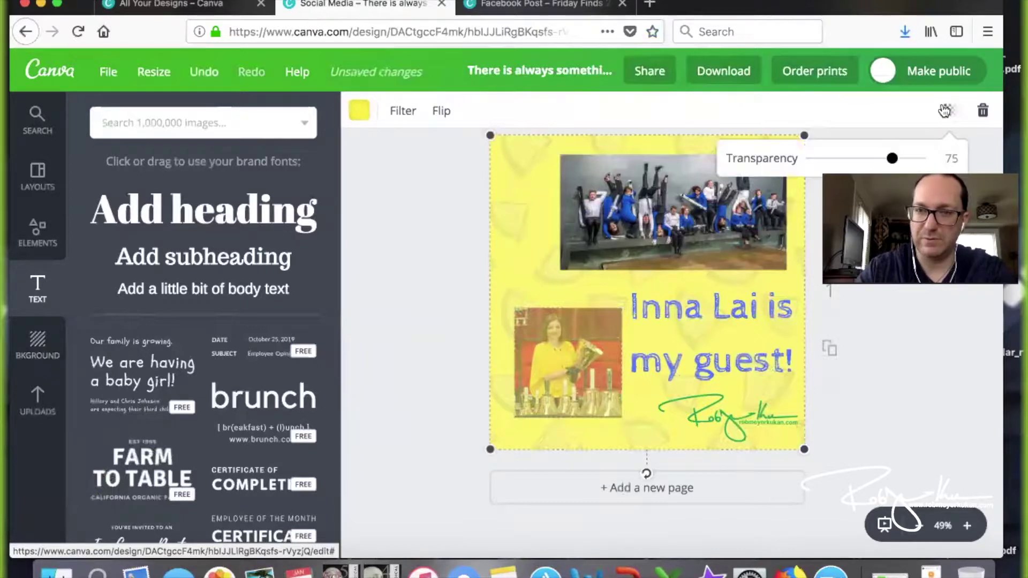
left_click_drag(846, 156, 843, 160)
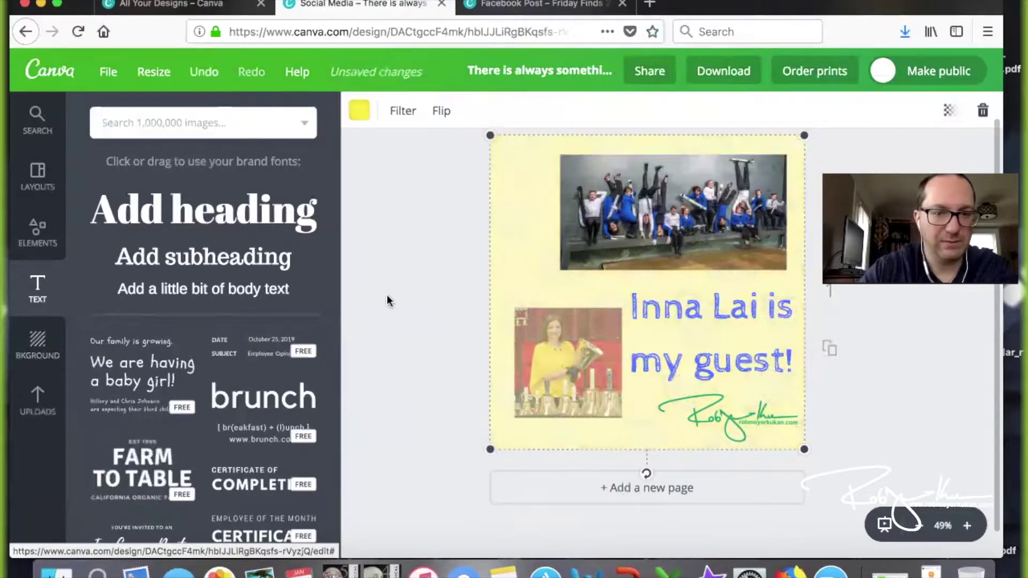
left_click(153, 289)
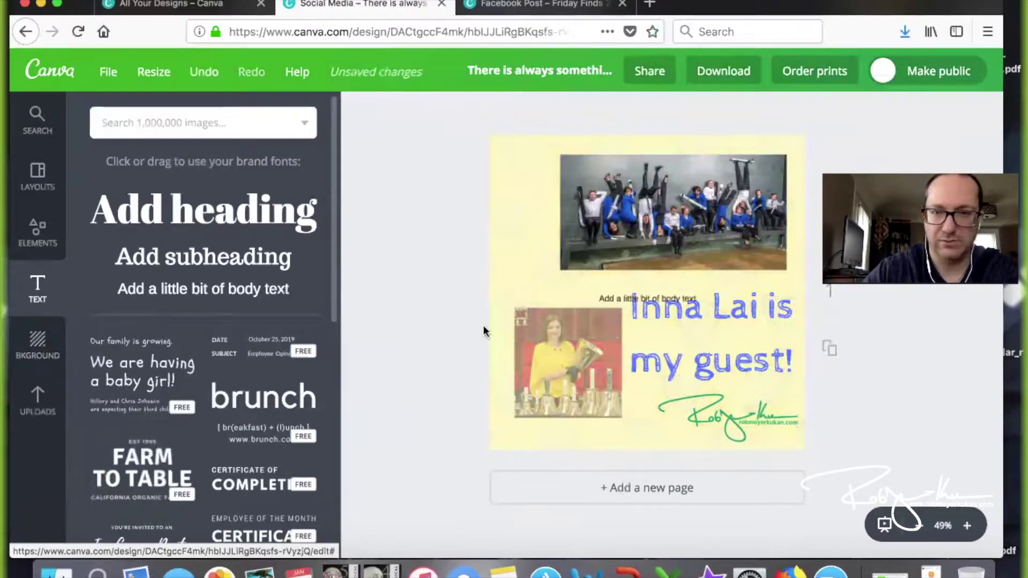
Place a bold caption with the guest's name along the bottom of the bell-ringer photo
left_click(637, 295)
left_click_drag(637, 291, 562, 400)
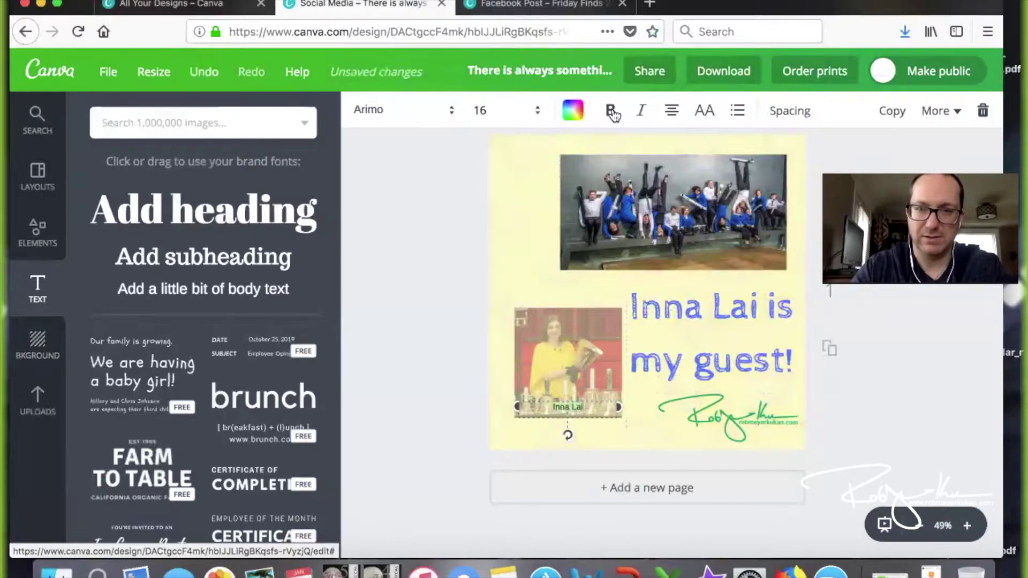
left_click(610, 110)
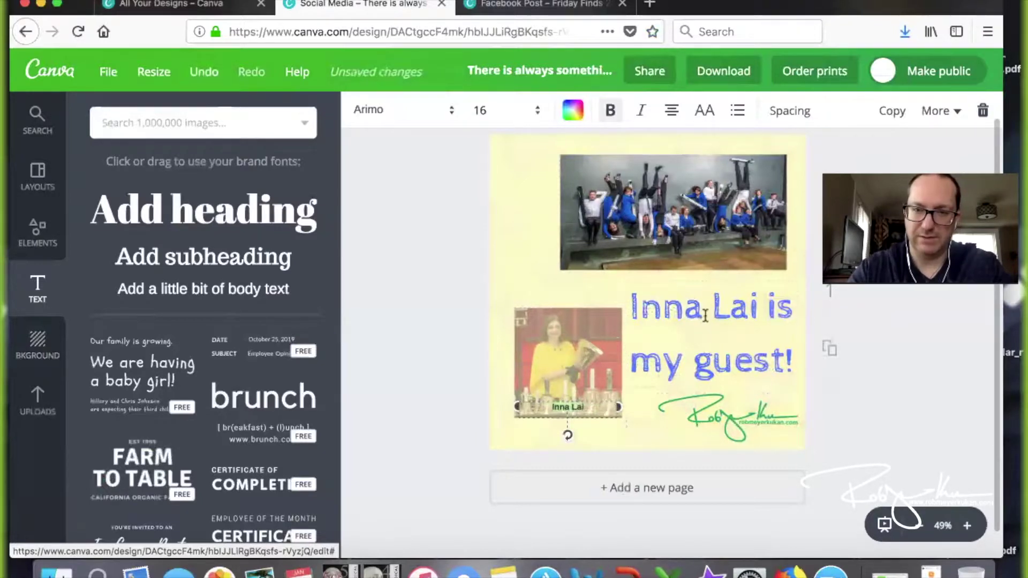
left_click(705, 316)
Retype the title as 'Handbells in Estonia!' and set it to size 64
key("ctrl+a")
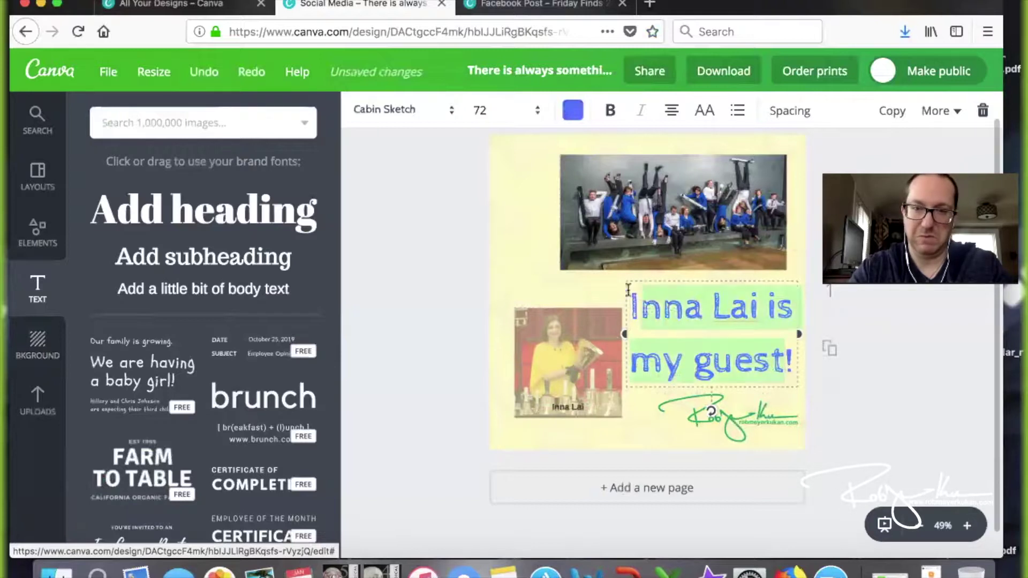
type("Jan!")
key("BackSpace")
key("BackSpace")
key("BackSpace")
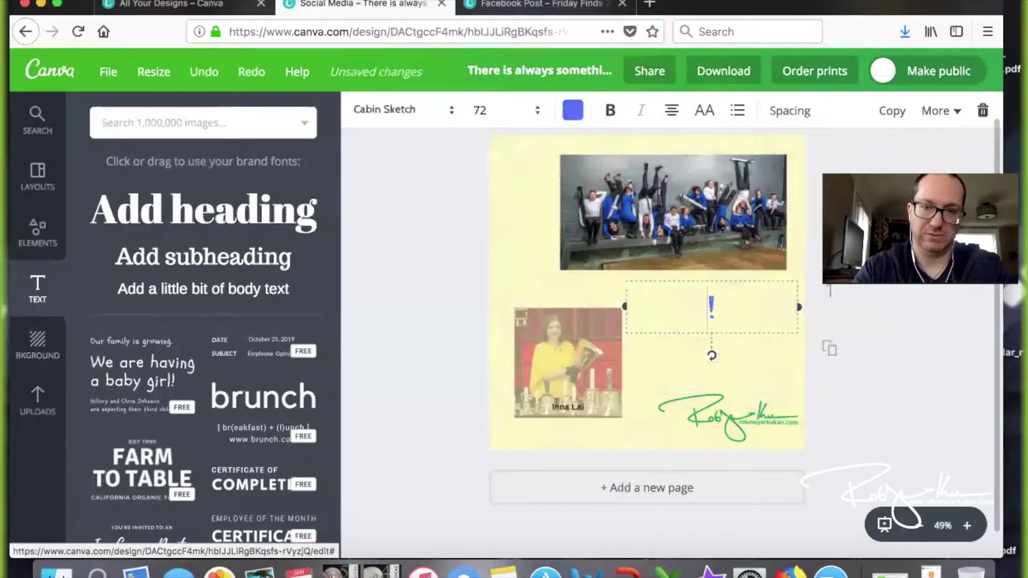
type("Ja")
key("BackSpace")
key("BackSpace")
type("Han")
type("dbells in ")
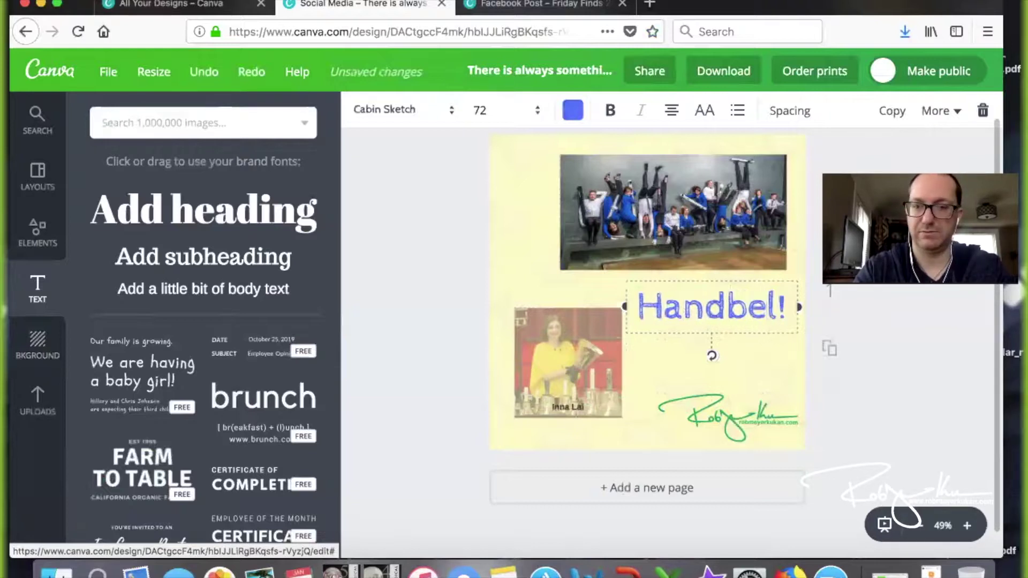
type("Estonia")
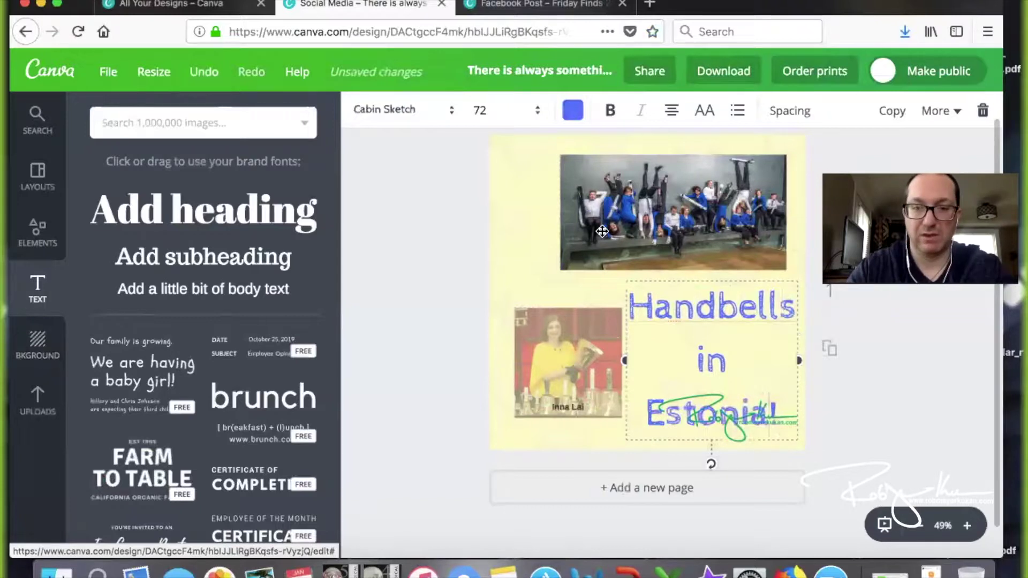
left_click(495, 111)
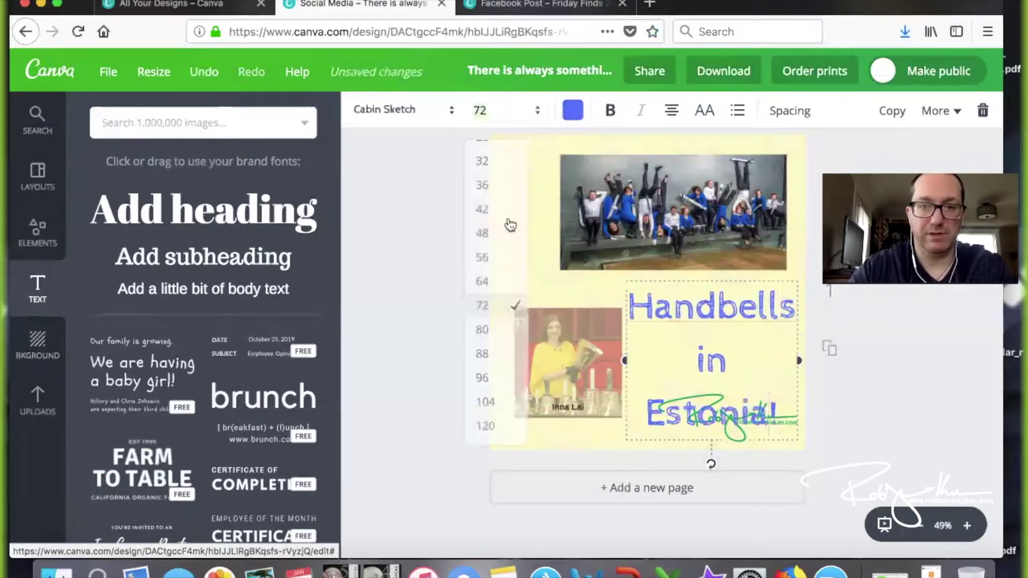
left_click(493, 282)
Select the name caption under the bell-ringer photo for editing at its end
left_click(885, 384)
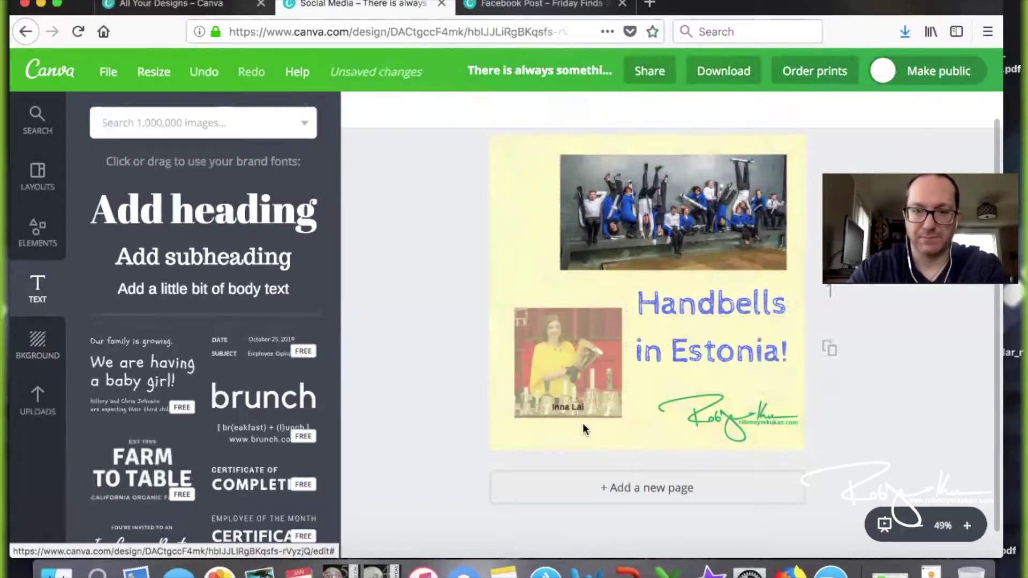
left_click(578, 405)
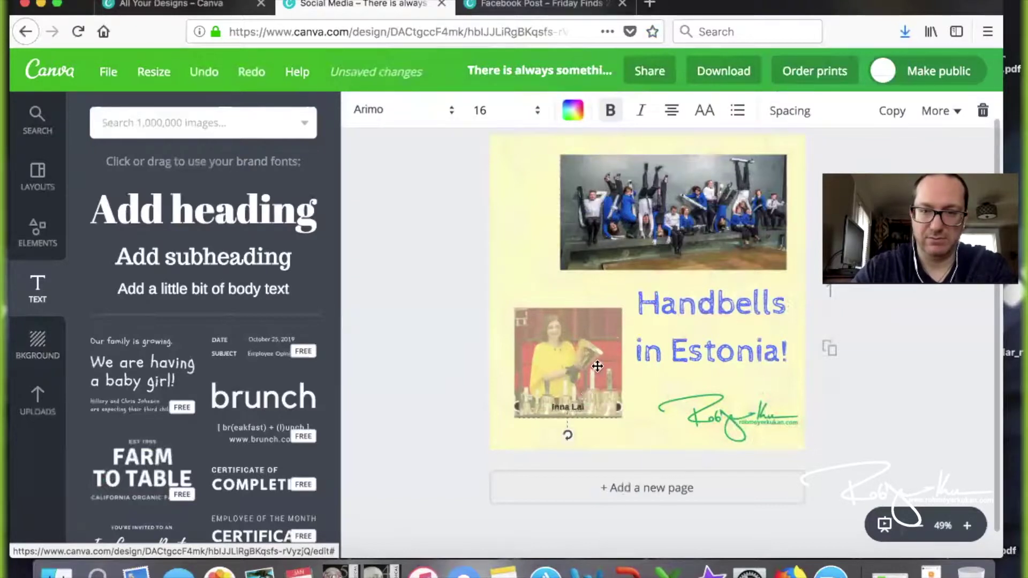
left_click(591, 408)
Append ', Condutor' after the guest's name in the bell-ringer caption
type(", COndutor")
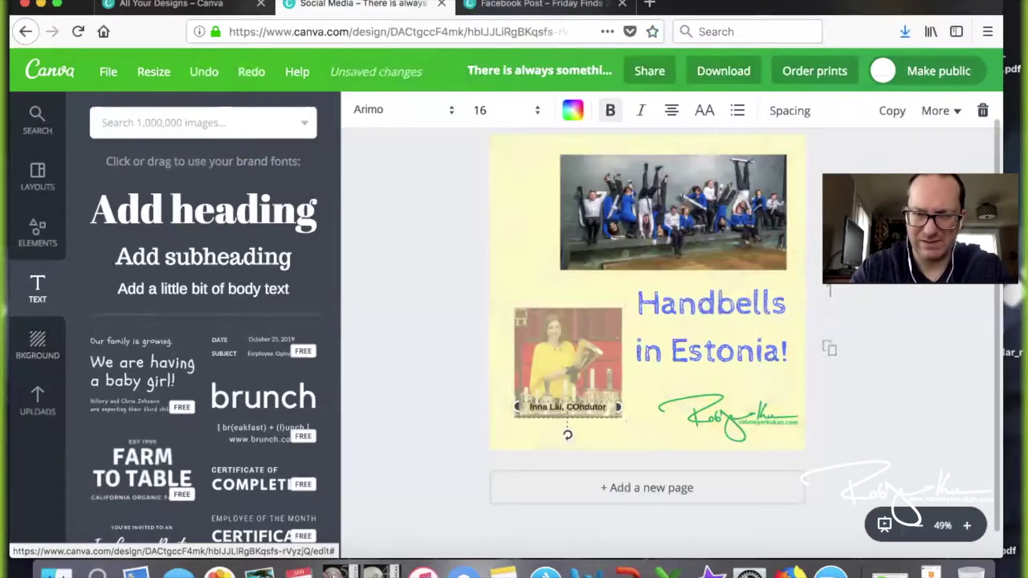
key("Left")
key("Left")
key("Left")
key("Left")
key("Left")
key("Left")
key("BackSpace")
type("o")
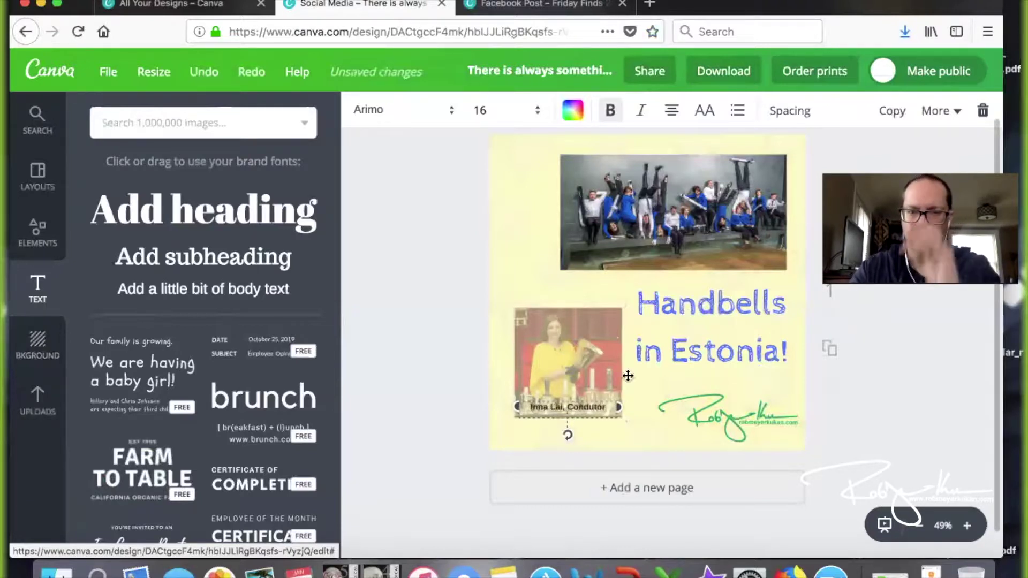
Set the group photo's transparency to 56 and drop in another body-text box
left_click(666, 265)
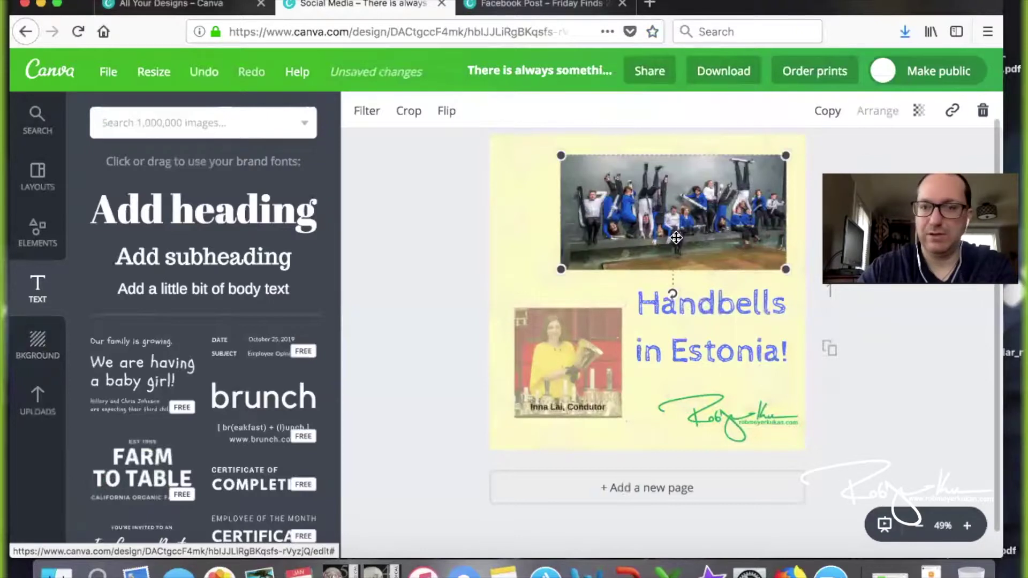
left_click(918, 111)
left_click(839, 158)
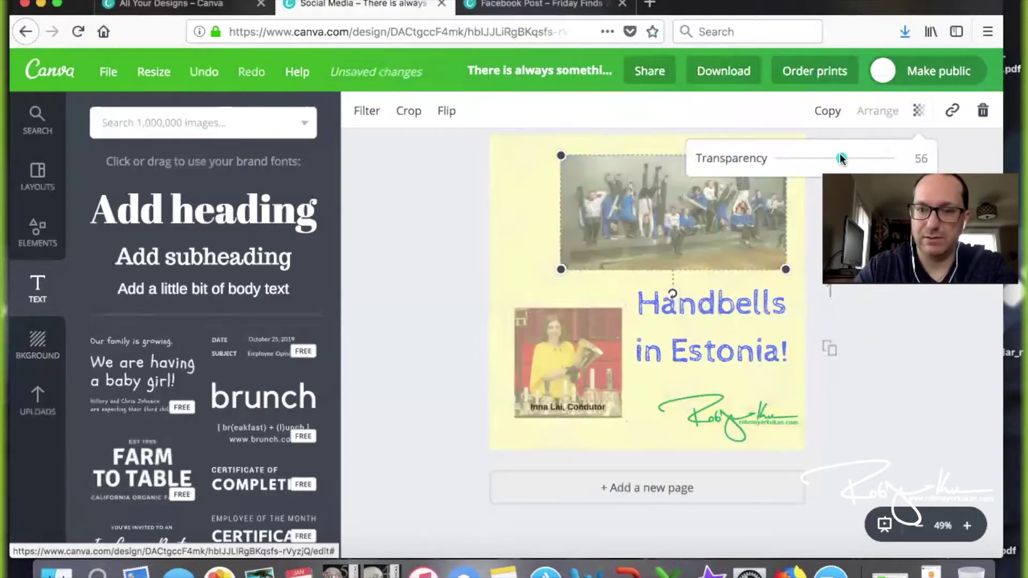
left_click_drag(270, 289, 632, 302)
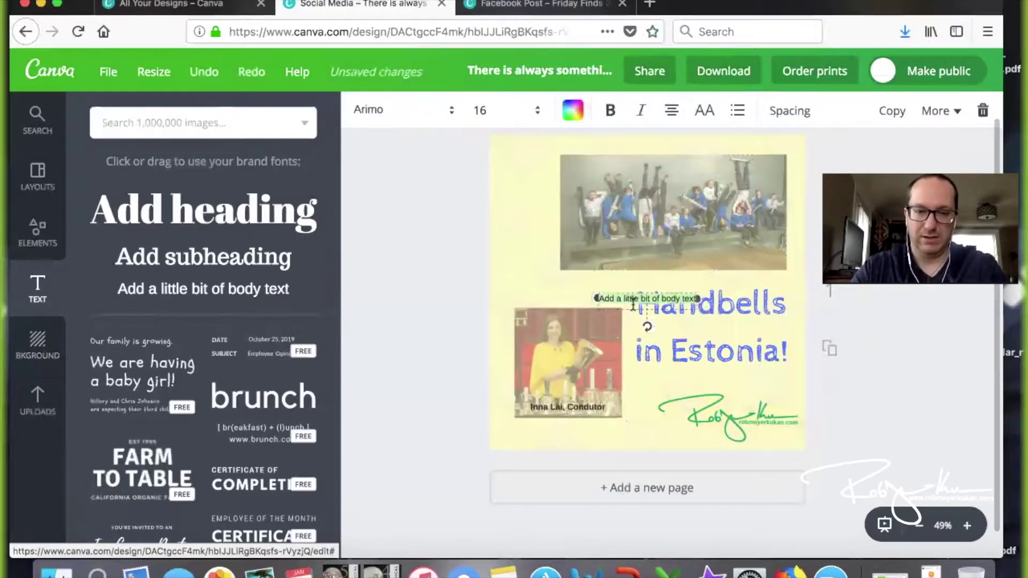
Caption the group photo's lower right with bold 'Campanelli' text at font size 21
type("Lanpanelli")
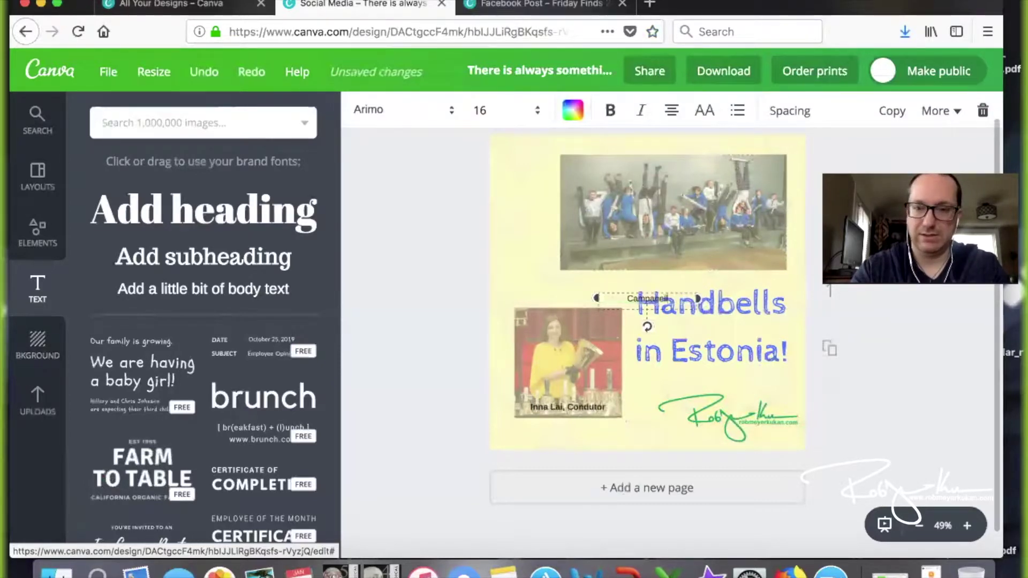
left_click(610, 115)
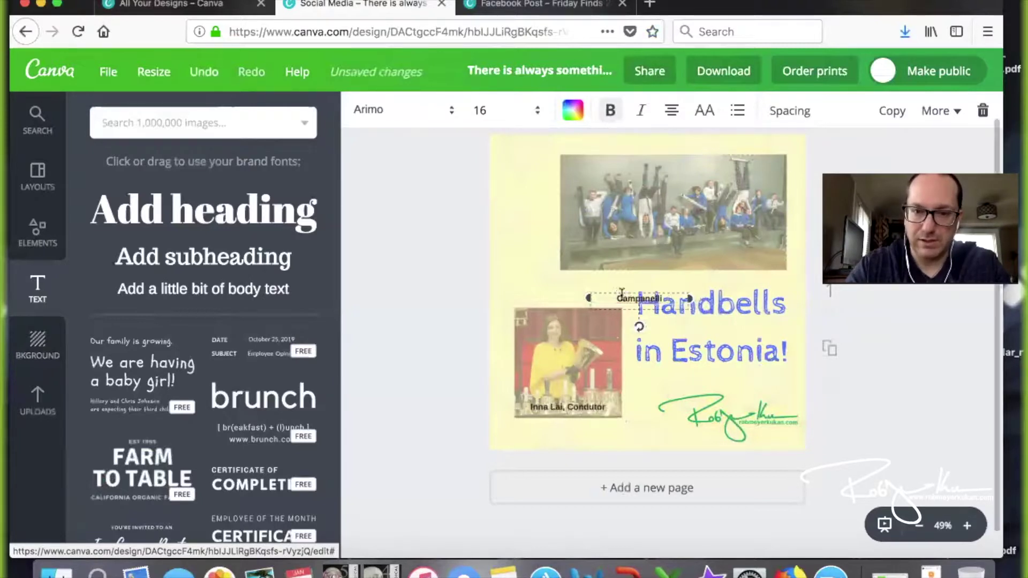
left_click_drag(620, 291, 726, 250)
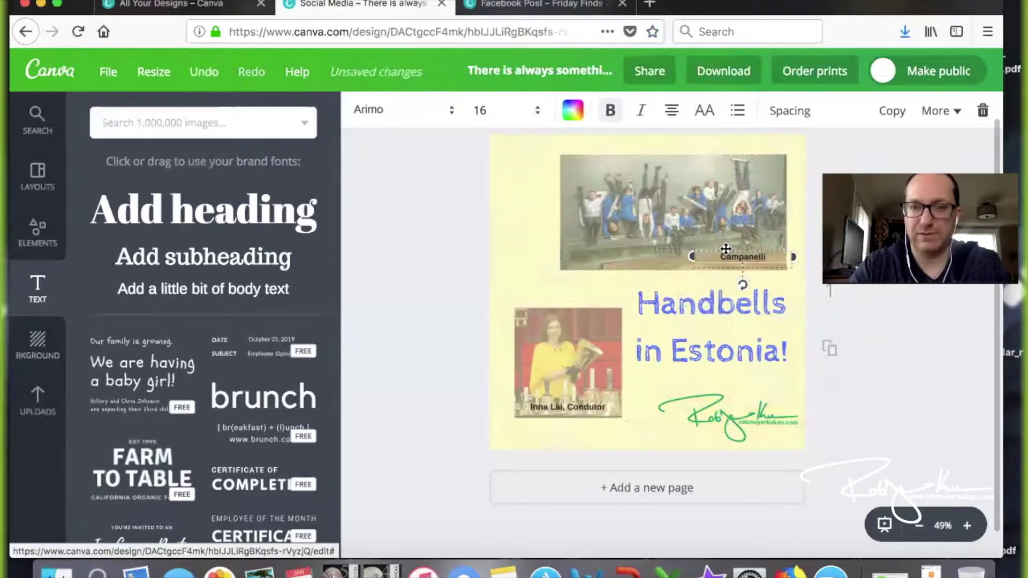
left_click(510, 119)
left_click(502, 297)
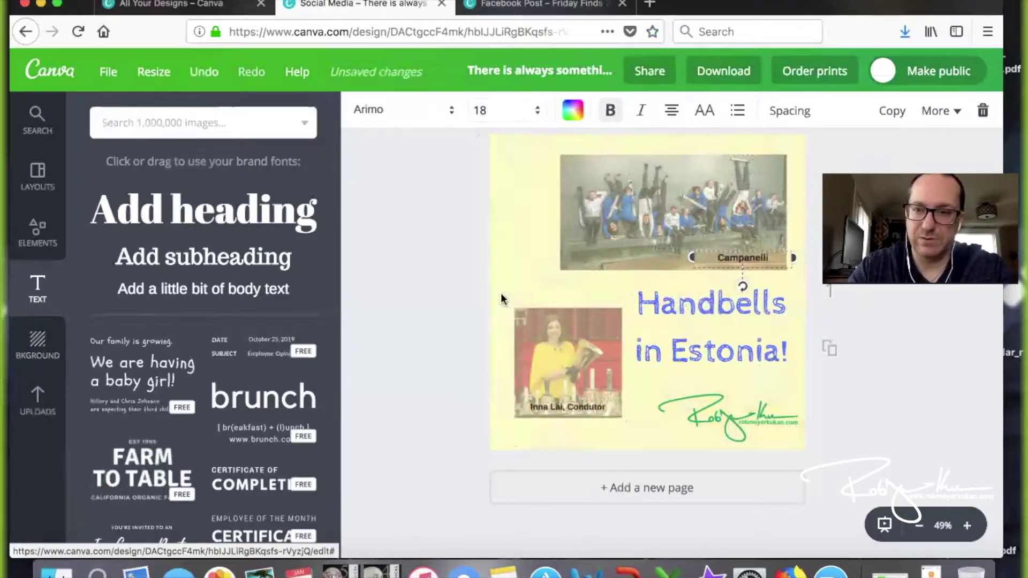
left_click(499, 113)
type("21")
key("Return")
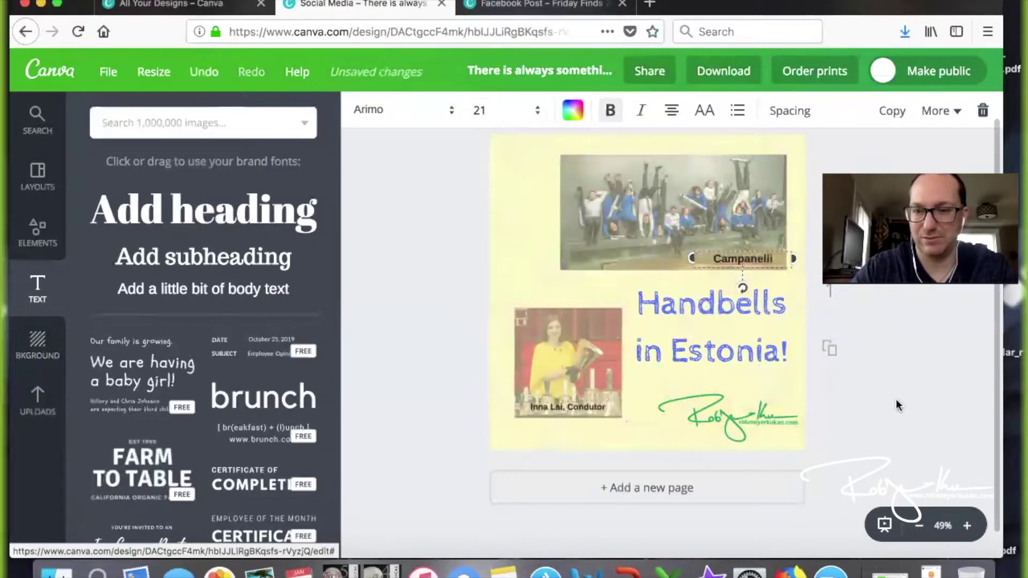
left_click(897, 399)
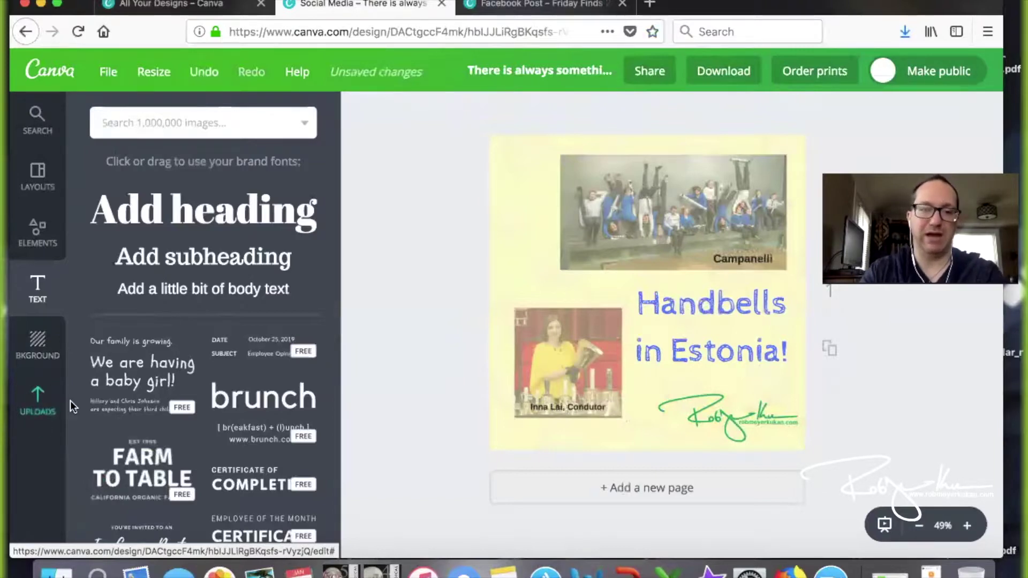
Browse the uploaded images and add the butterfly and sunflower photo to the page
left_click(47, 404)
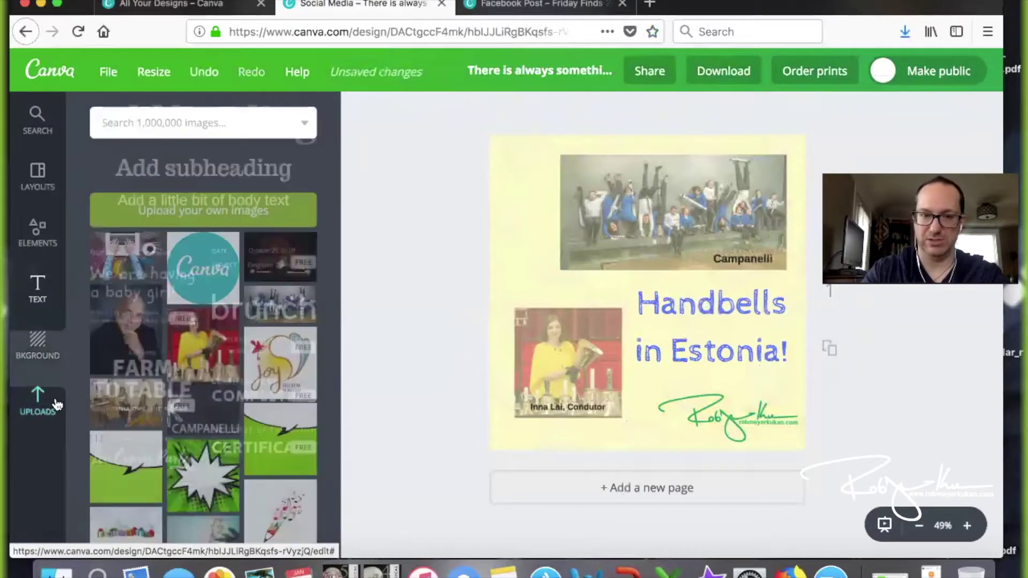
scroll(177, 388, "down", 3)
scroll(176, 388, "down", 15)
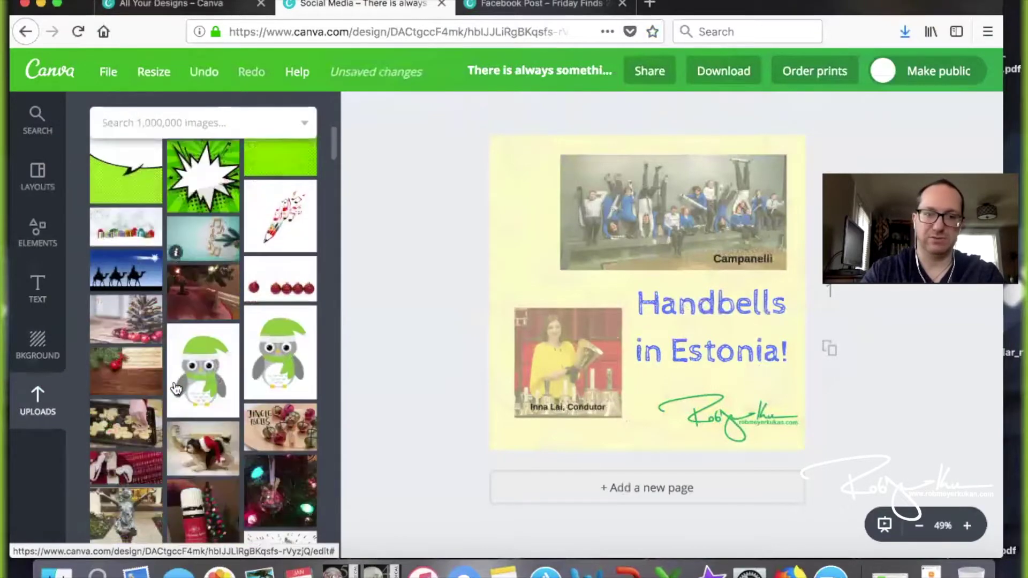
scroll(177, 388, "down", 15)
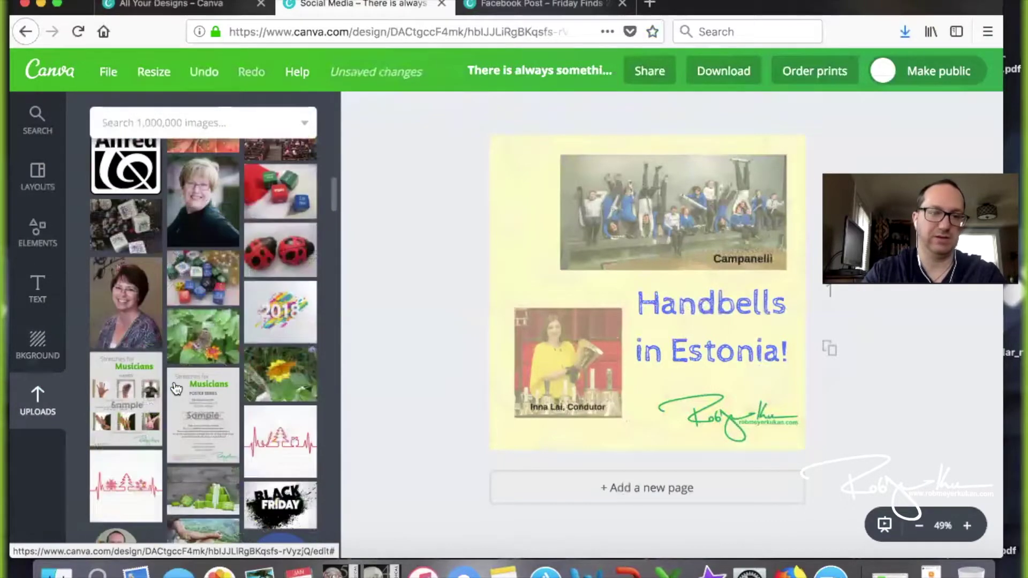
scroll(177, 388, "up", 20)
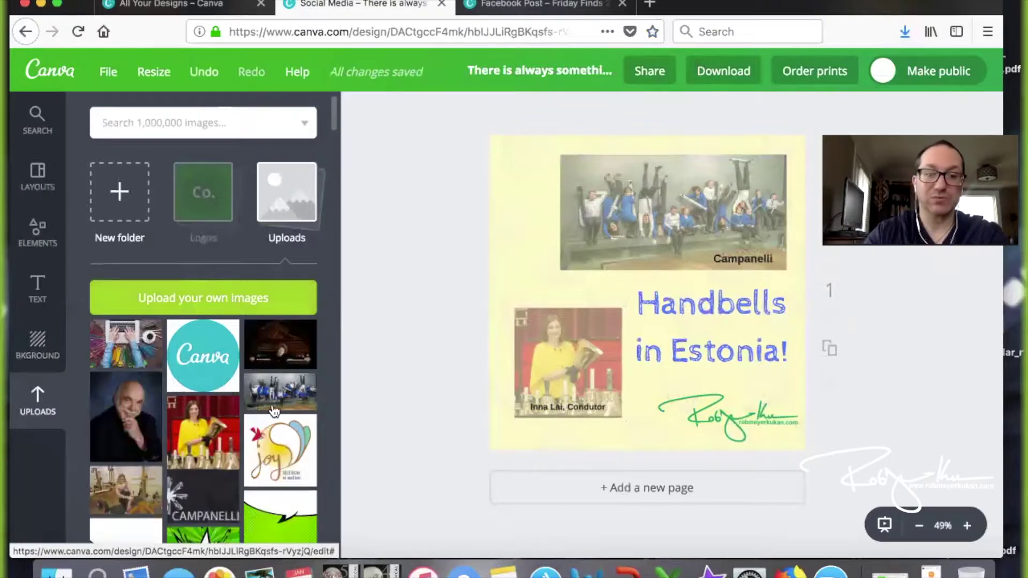
scroll(273, 411, "down", 3)
scroll(273, 411, "down", 5)
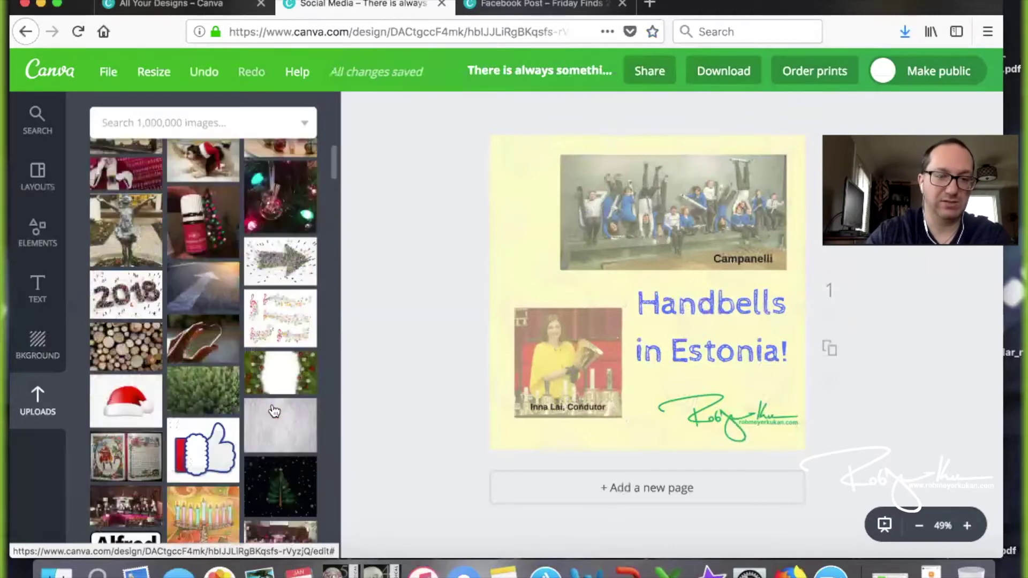
scroll(273, 411, "down", 5)
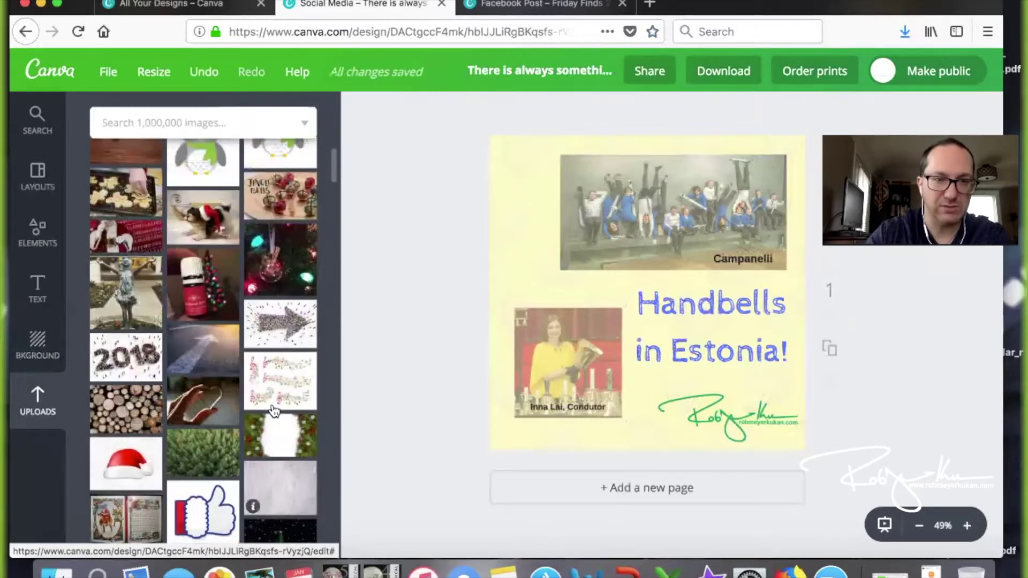
scroll(273, 411, "down", 5)
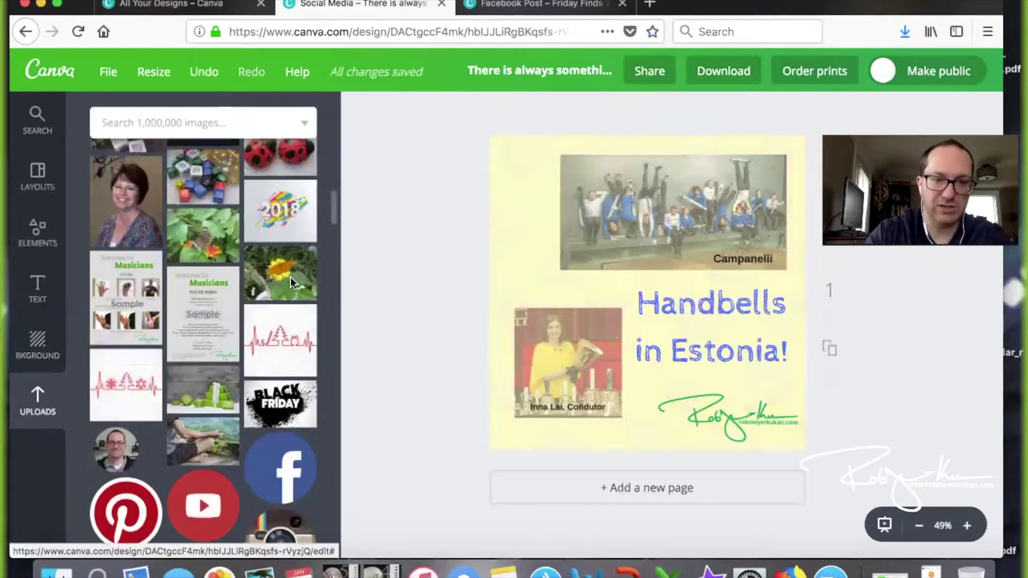
left_click(252, 286)
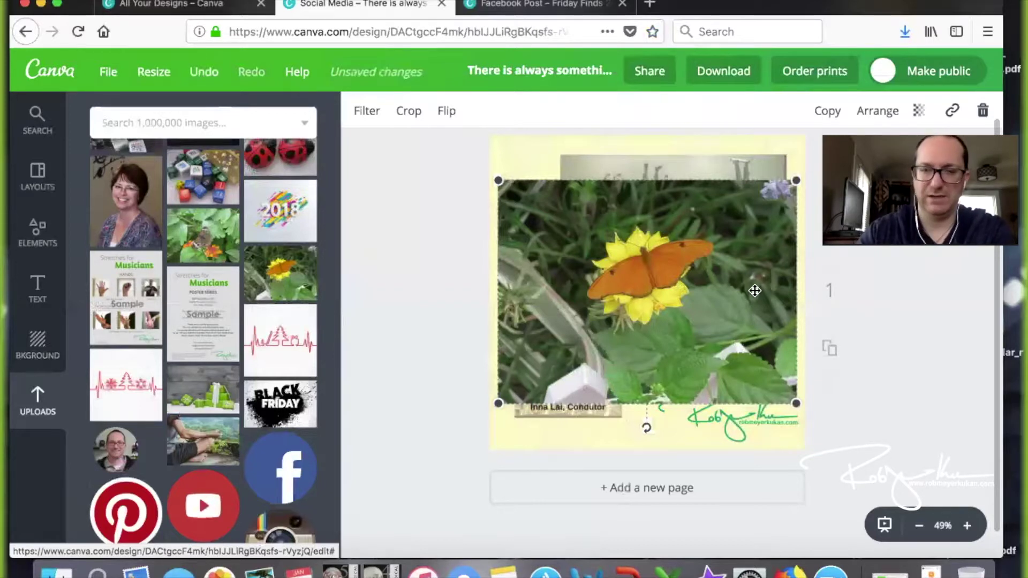
Remove the butterfly photo and open the download options' file type list, showing PNG
key("Delete")
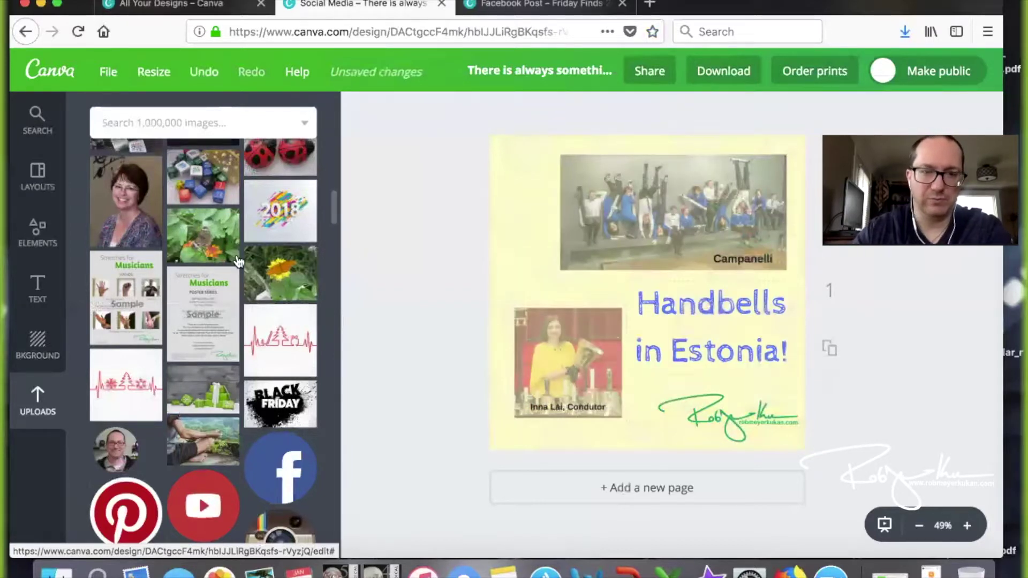
scroll(237, 261, "up", 15)
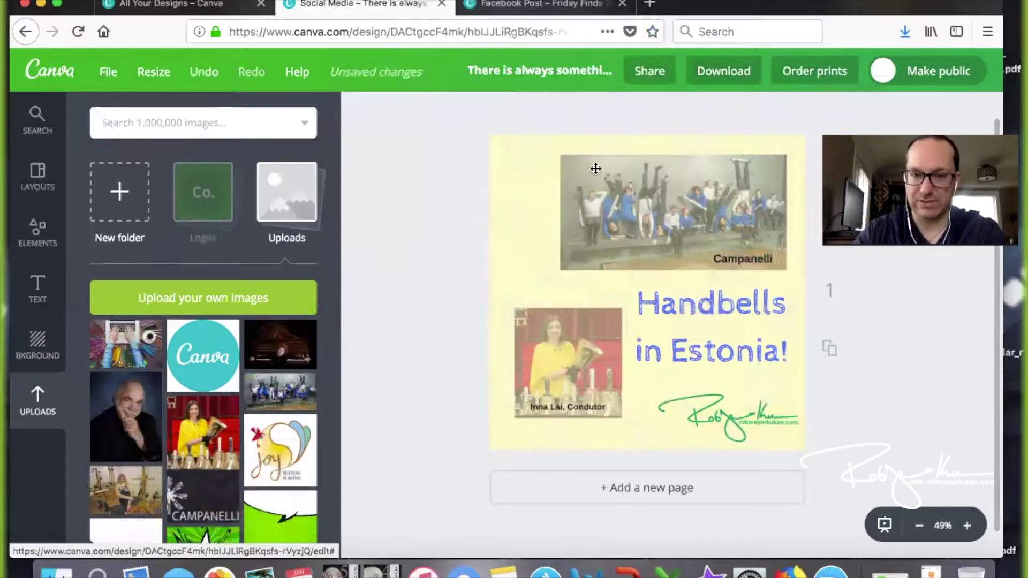
left_click(720, 72)
left_click(706, 158)
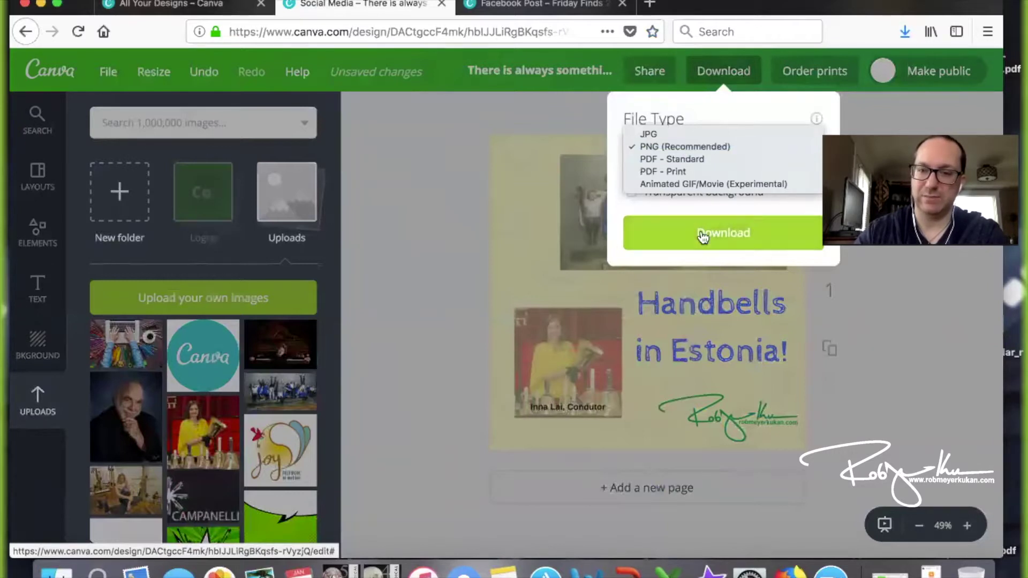
Download the post as a PNG (Recommended) file
left_click(670, 147)
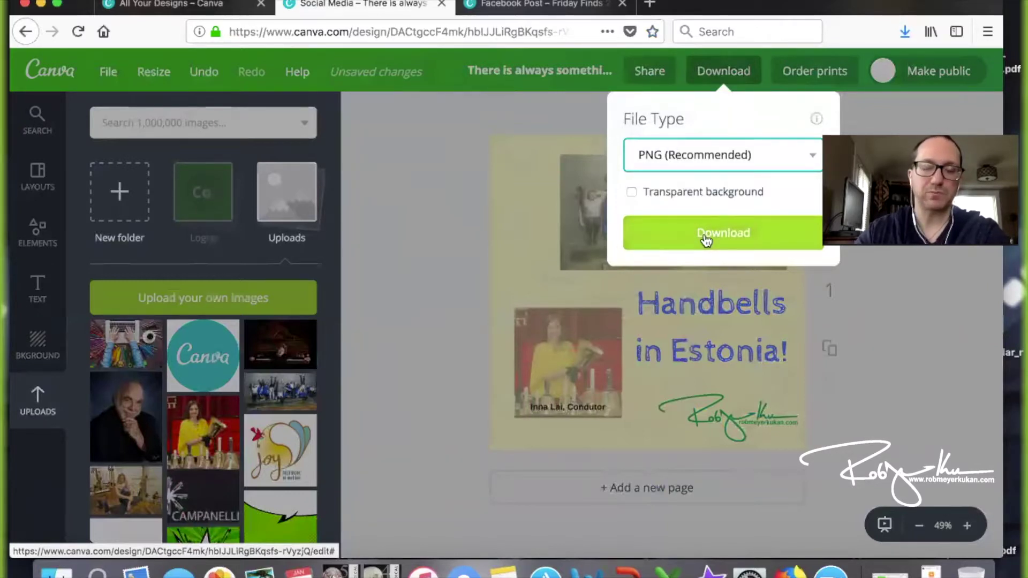
left_click(703, 236)
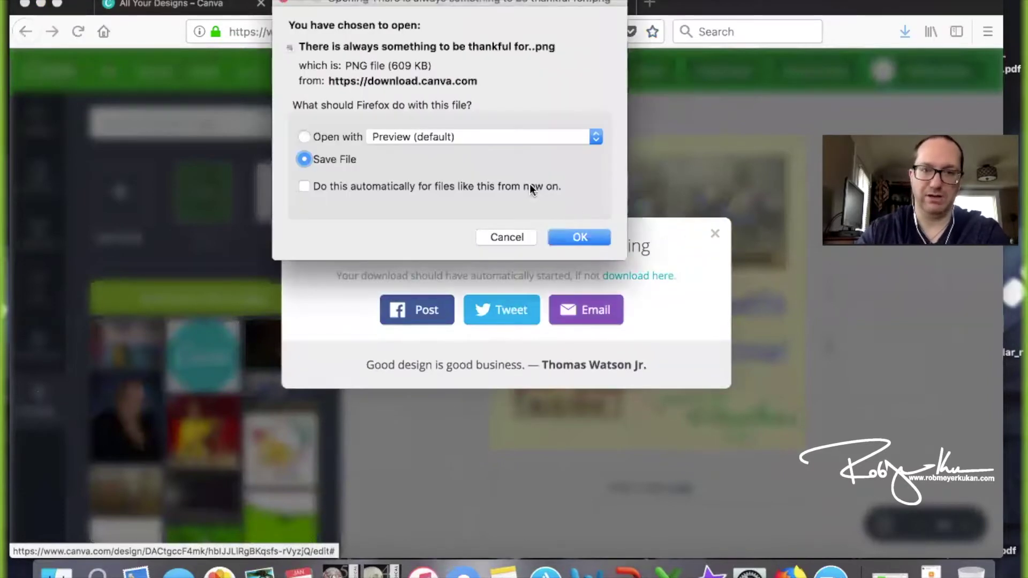
Open the downloaded 609 KB PNG with Preview instead of saving it
left_click(339, 138)
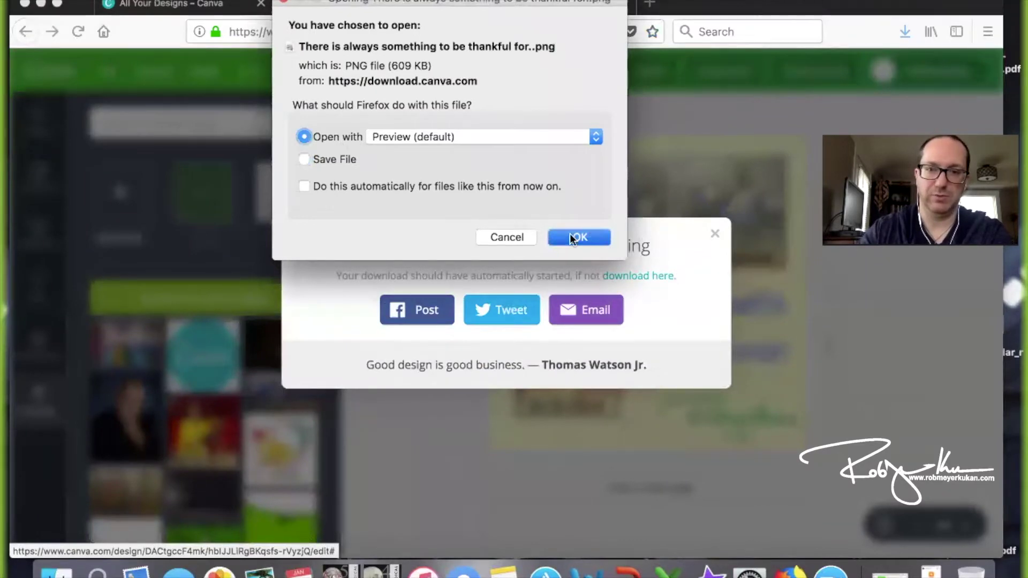
left_click(575, 237)
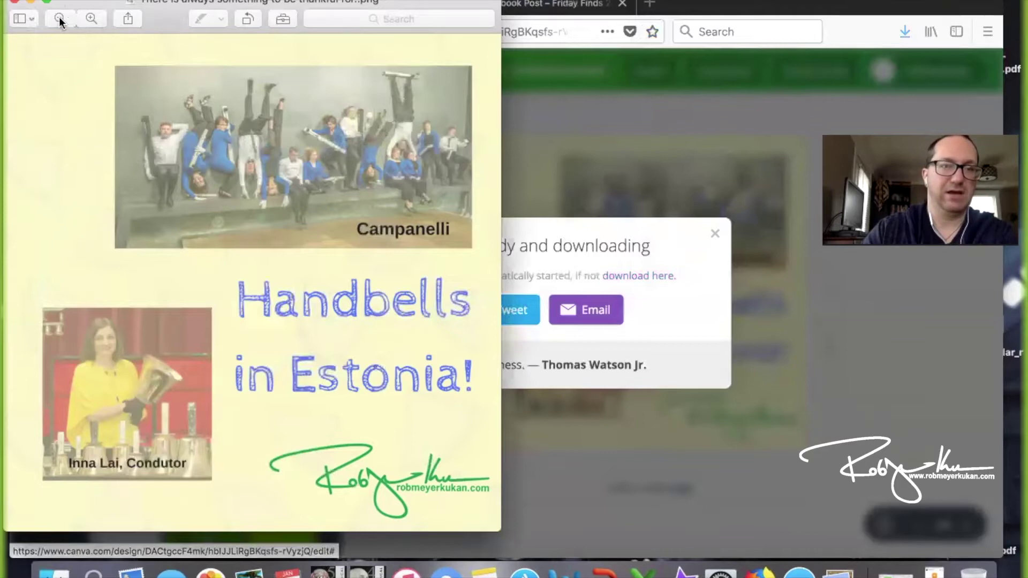
Close the exported image in Preview and dismiss Canva's 'Your design is ready' message
left_click(15, 2)
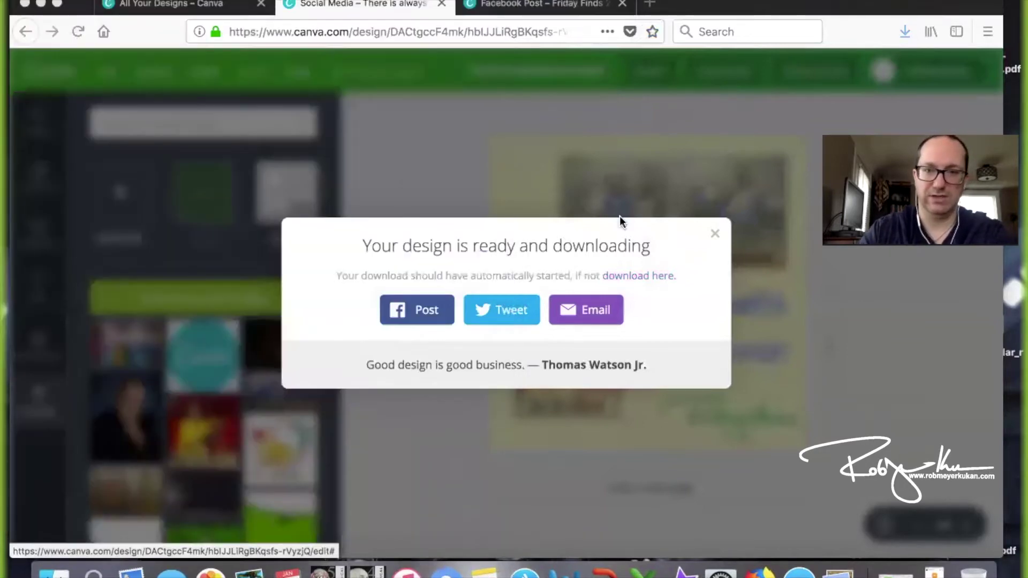
left_click(715, 235)
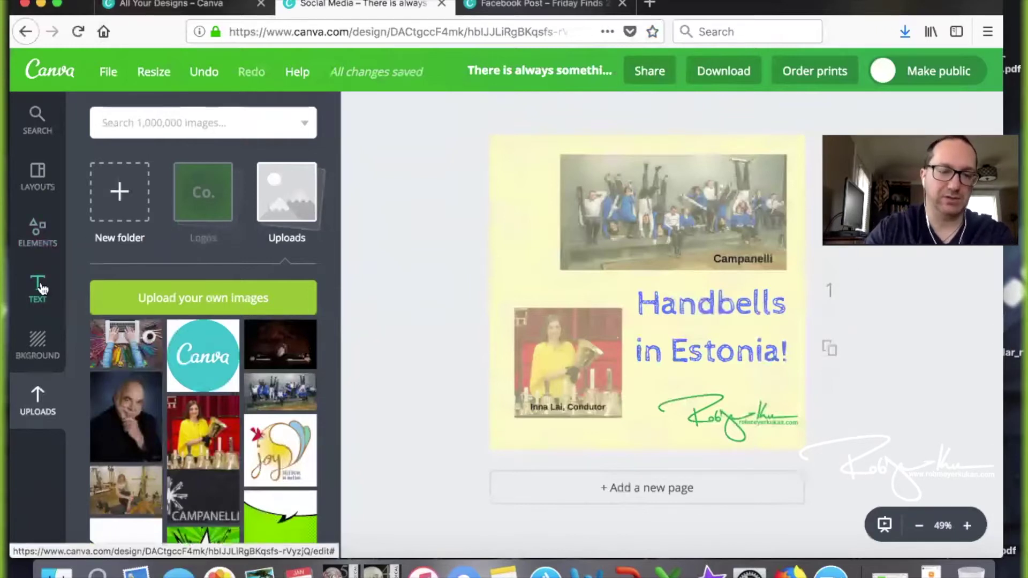
Show the Elements library, glance at Free Photos, then browse the grids, frames and shapes categories
left_click(35, 245)
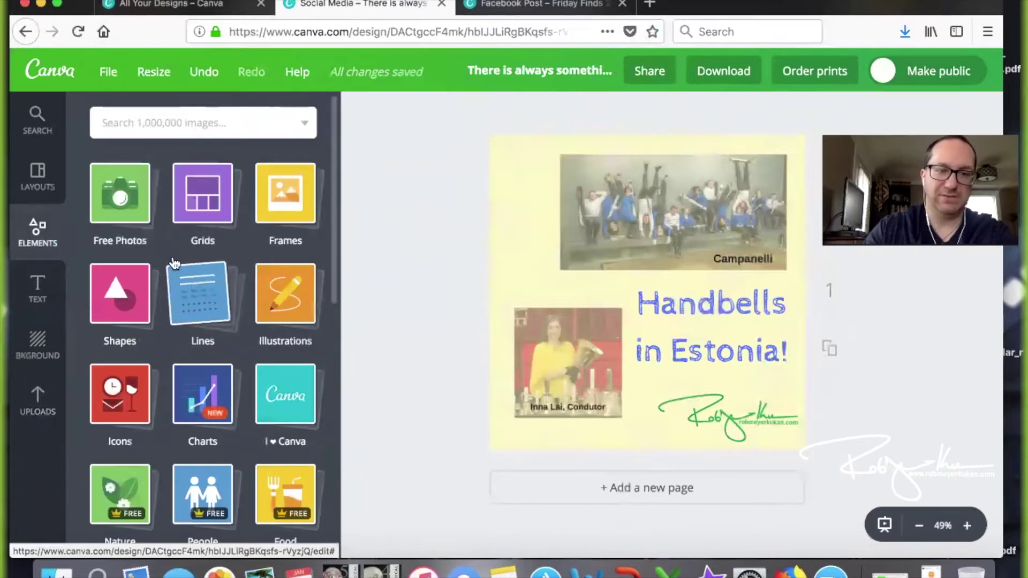
left_click(128, 203)
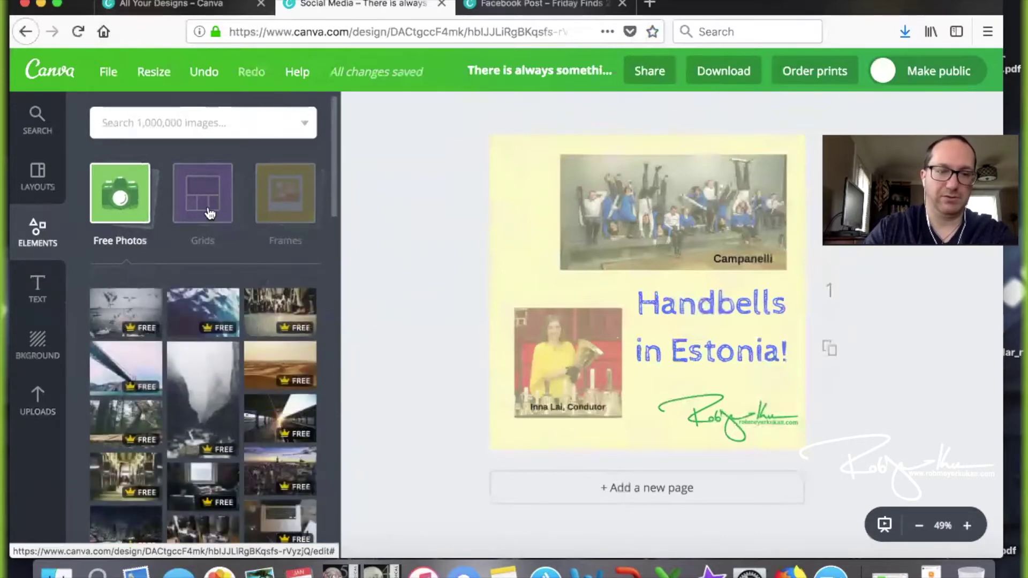
scroll(207, 213, "down", 3)
scroll(209, 214, "up", 3)
left_click(210, 214)
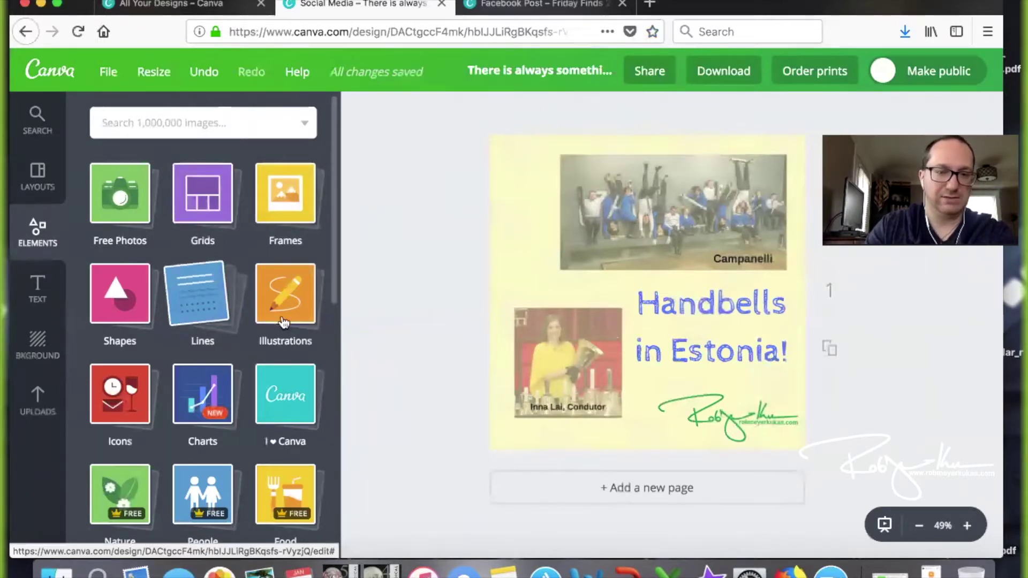
scroll(203, 387, "down", 1)
scroll(203, 388, "down", 2)
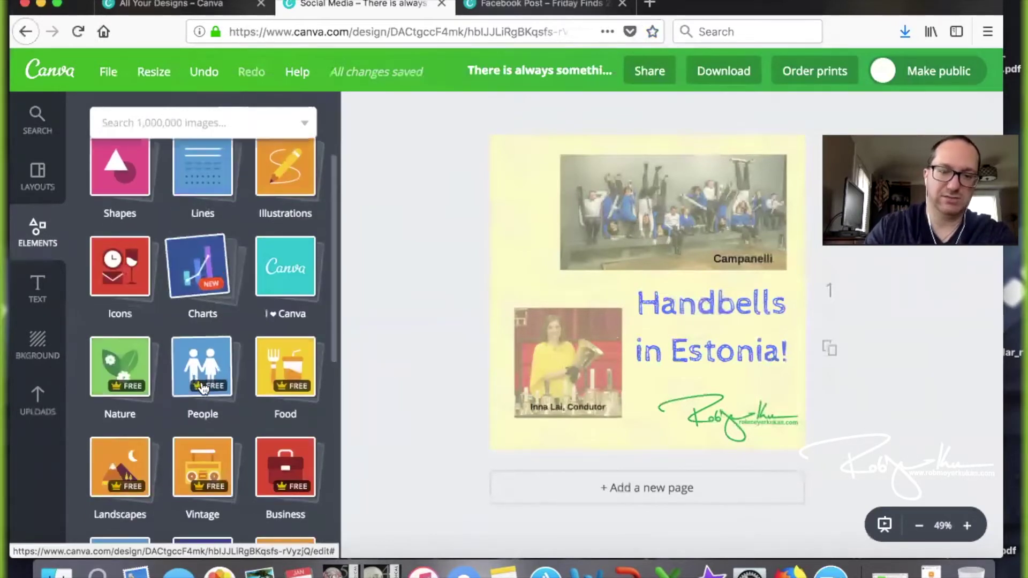
scroll(203, 387, "down", 3)
scroll(203, 388, "down", 3)
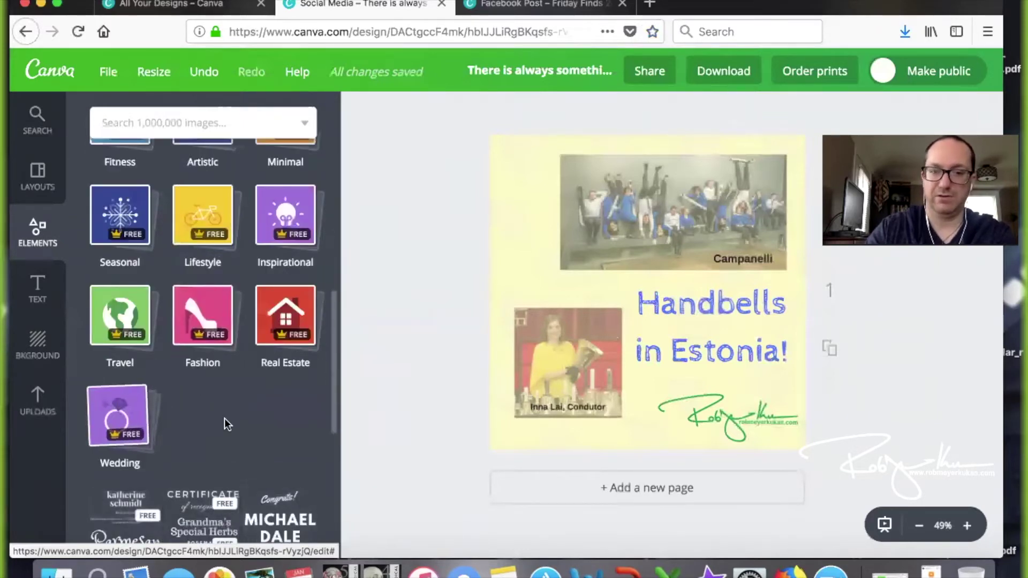
scroll(277, 285, "up", 5)
scroll(278, 285, "up", 2)
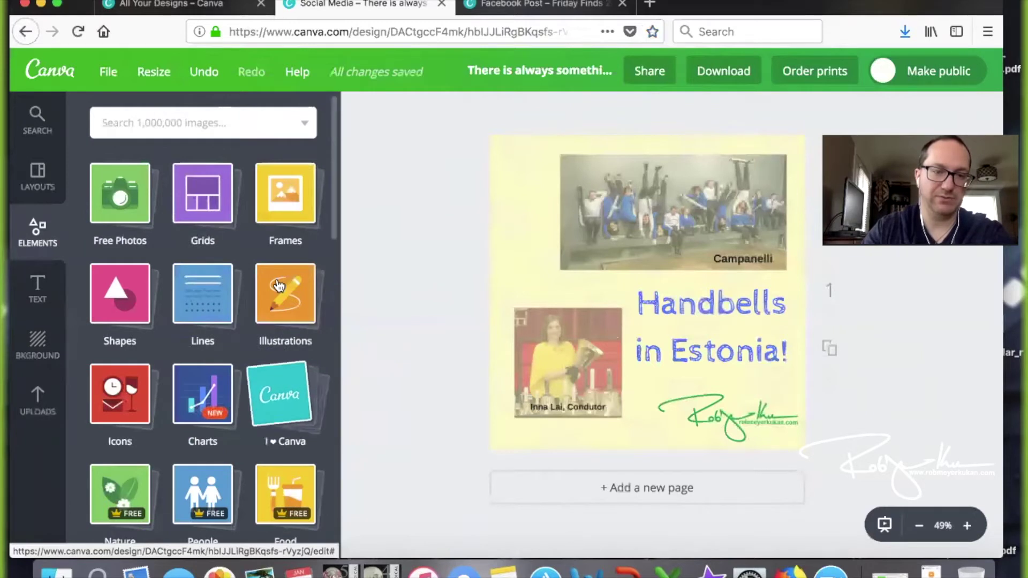